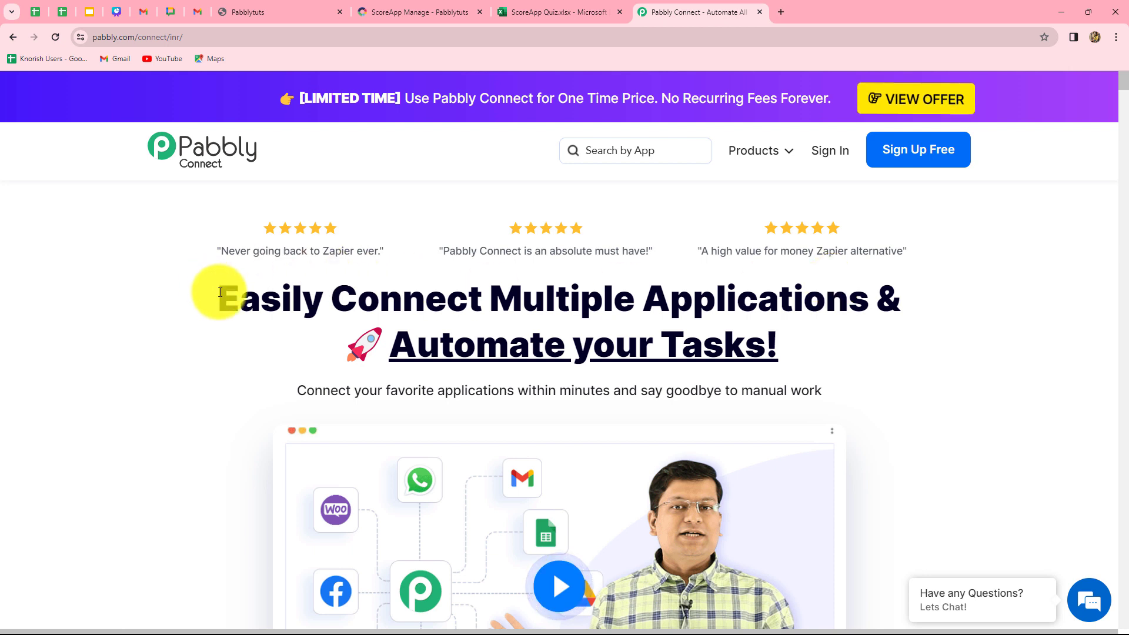
Sign in to the Pabbly account and open the Pabbly Connect application
left_click_drag(220, 292, 799, 349)
left_click(799, 350)
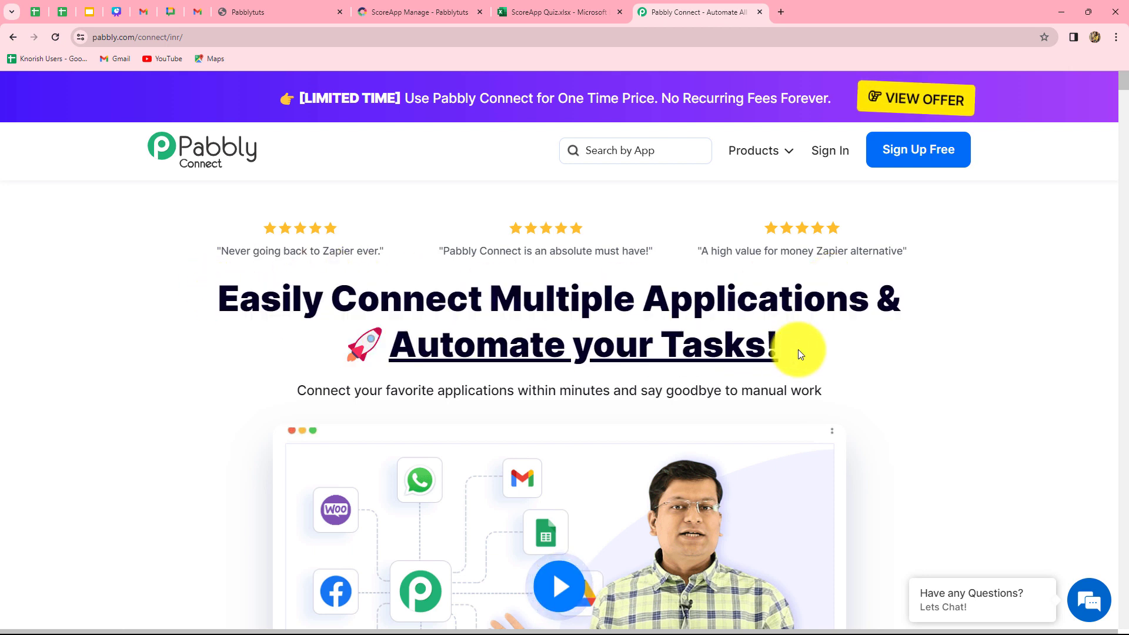
left_click(825, 156)
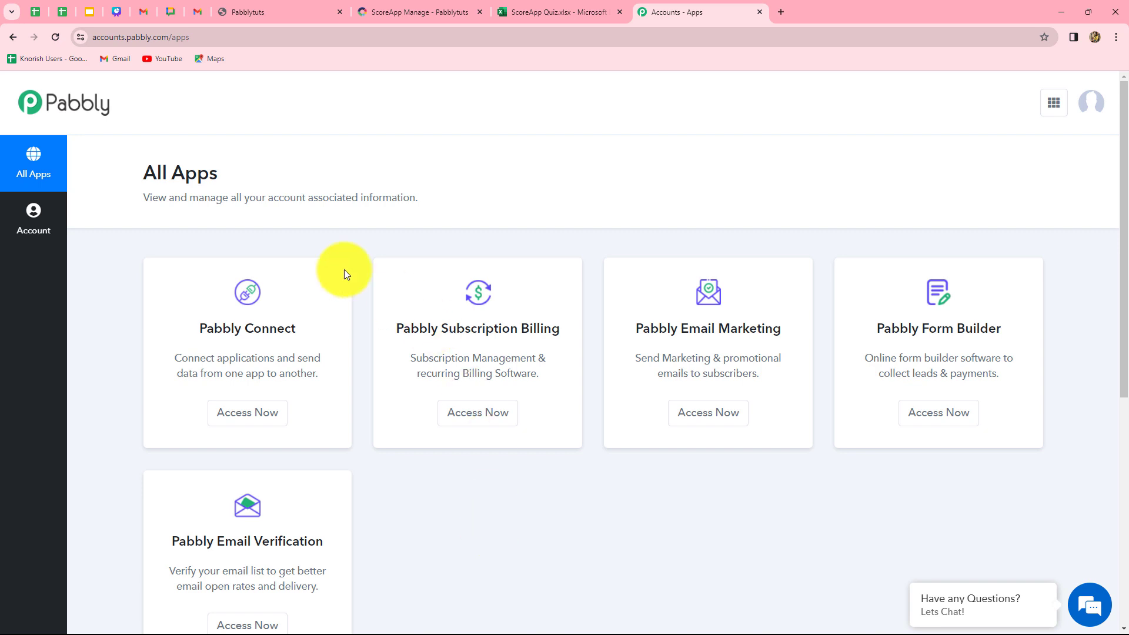
left_click_drag(201, 328, 282, 410)
left_click(273, 418)
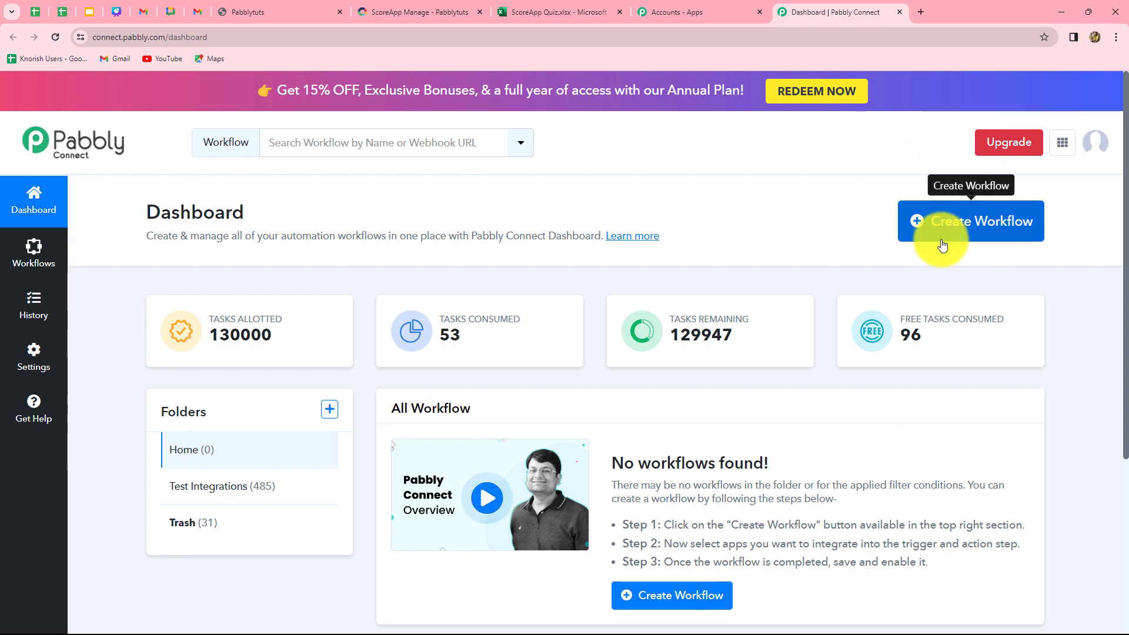
Create a workflow named "Add ScoreApp Quiz Response to MS Excel" in the Test Integrations folder
left_click(971, 237)
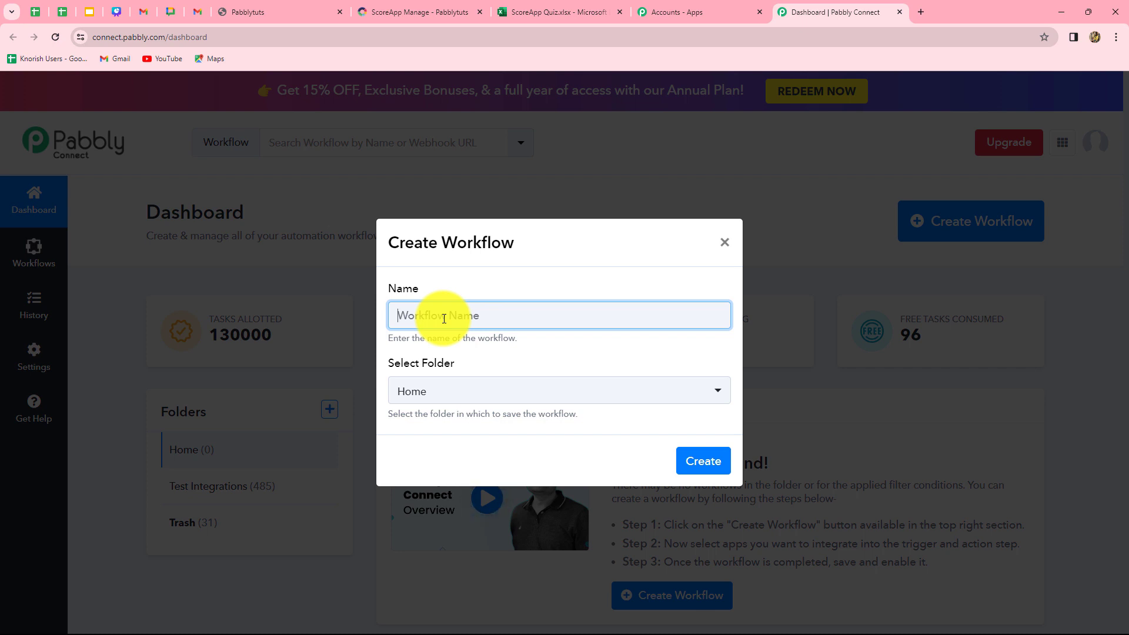
type("Add ScoreApp Quiz Response to MS Excel")
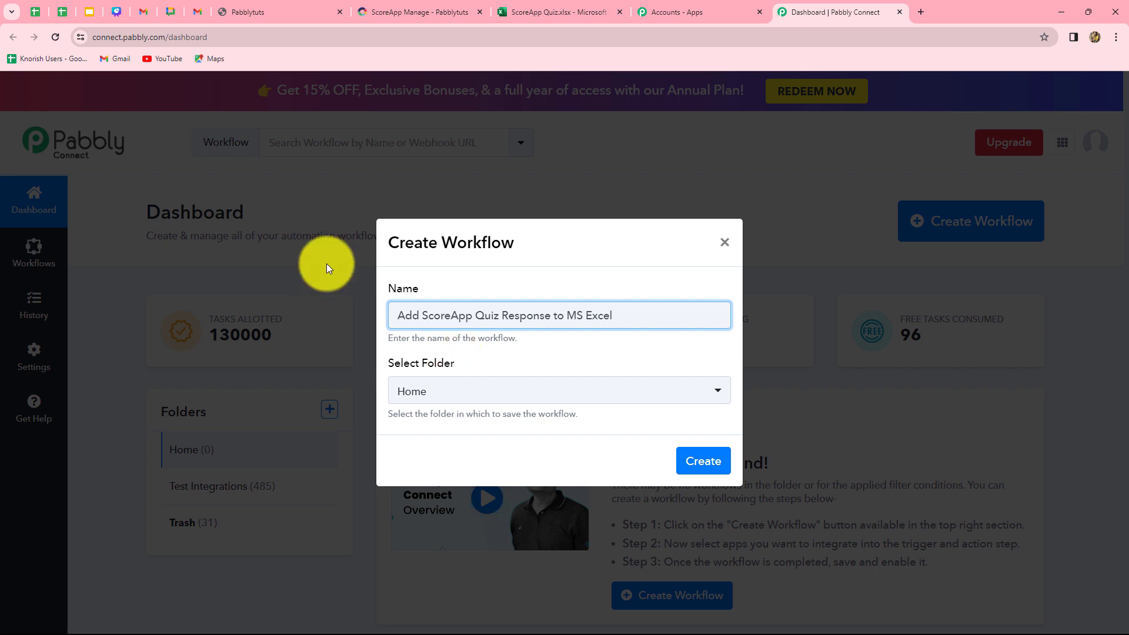
left_click(536, 392)
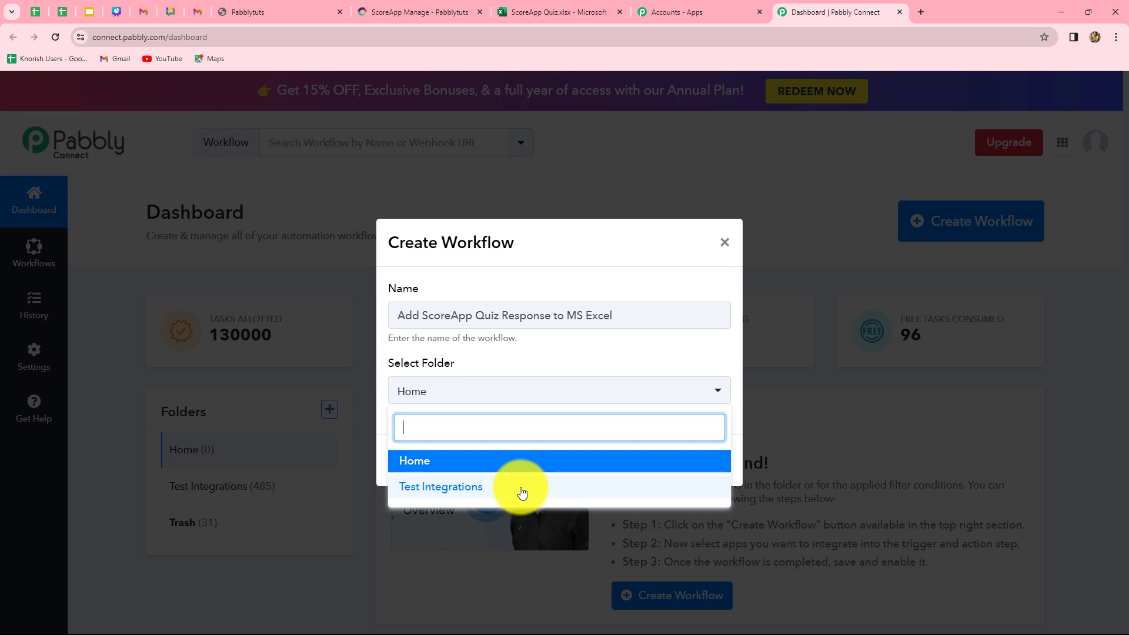
left_click(434, 488)
left_click(708, 464)
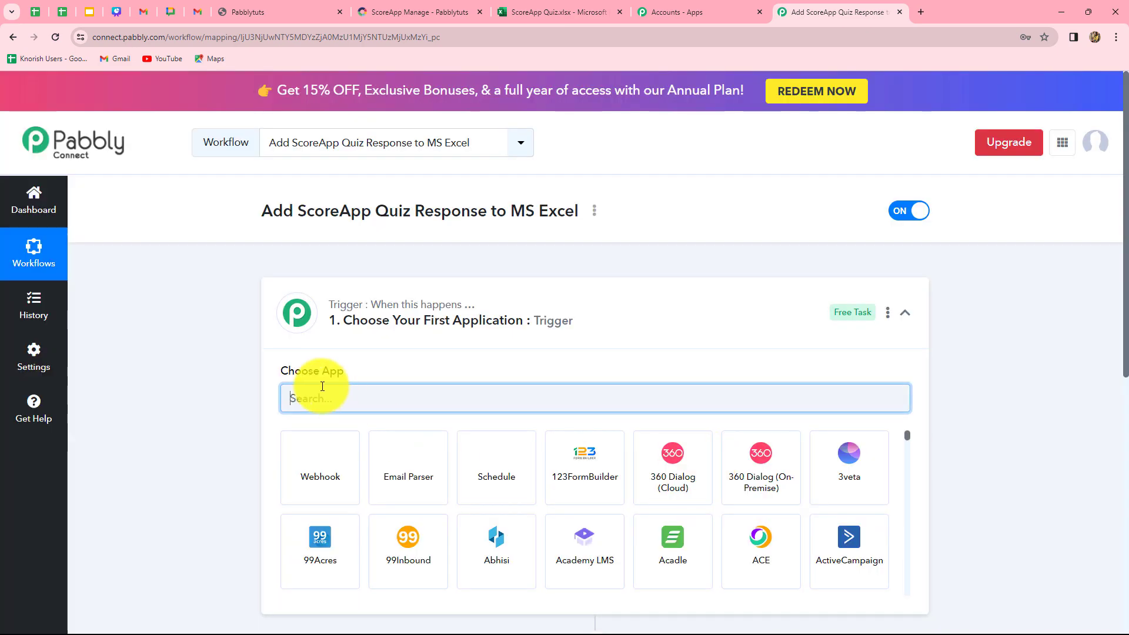
Set the workflow's trigger application to ScoreApp with Quiz Finished as the trigger event
scroll(197, 453, "down", 3)
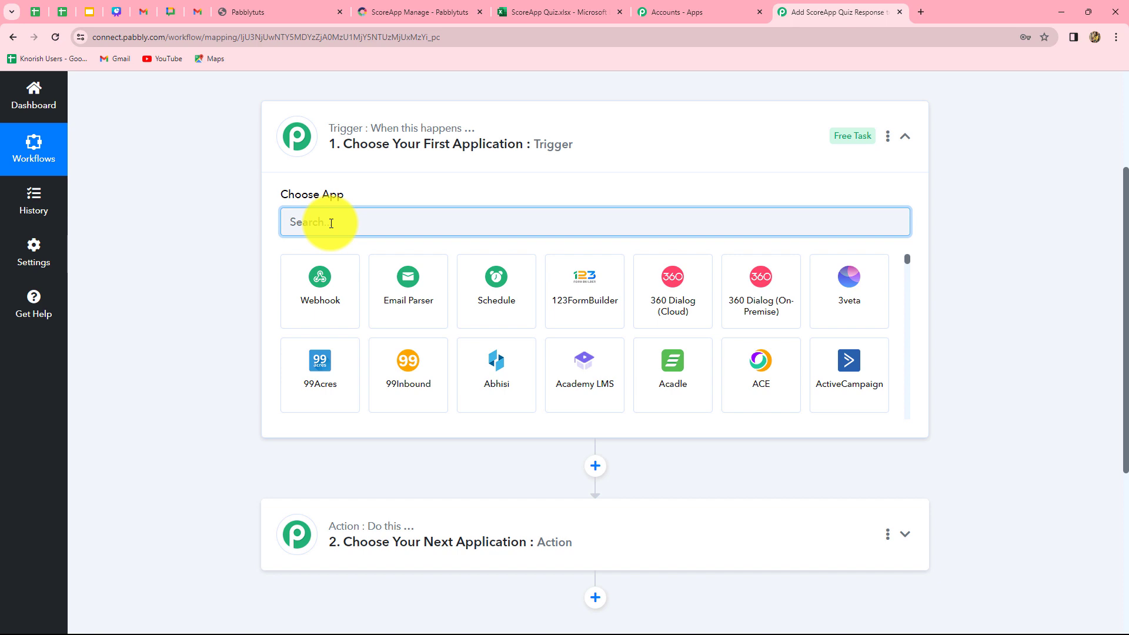
type("Score")
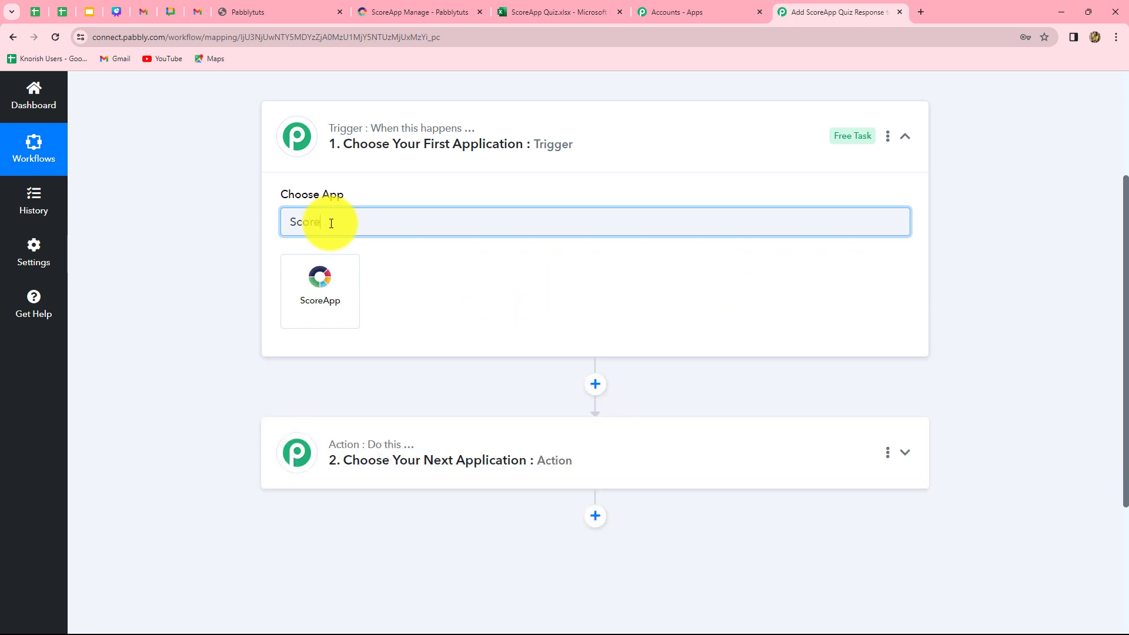
left_click(334, 298)
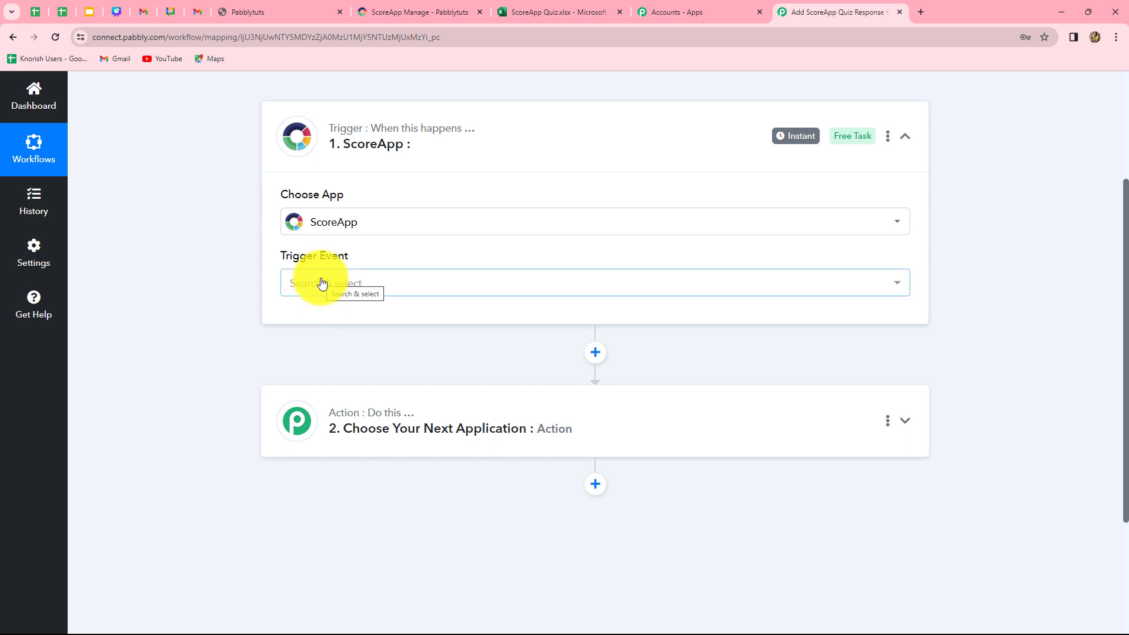
left_click(322, 283)
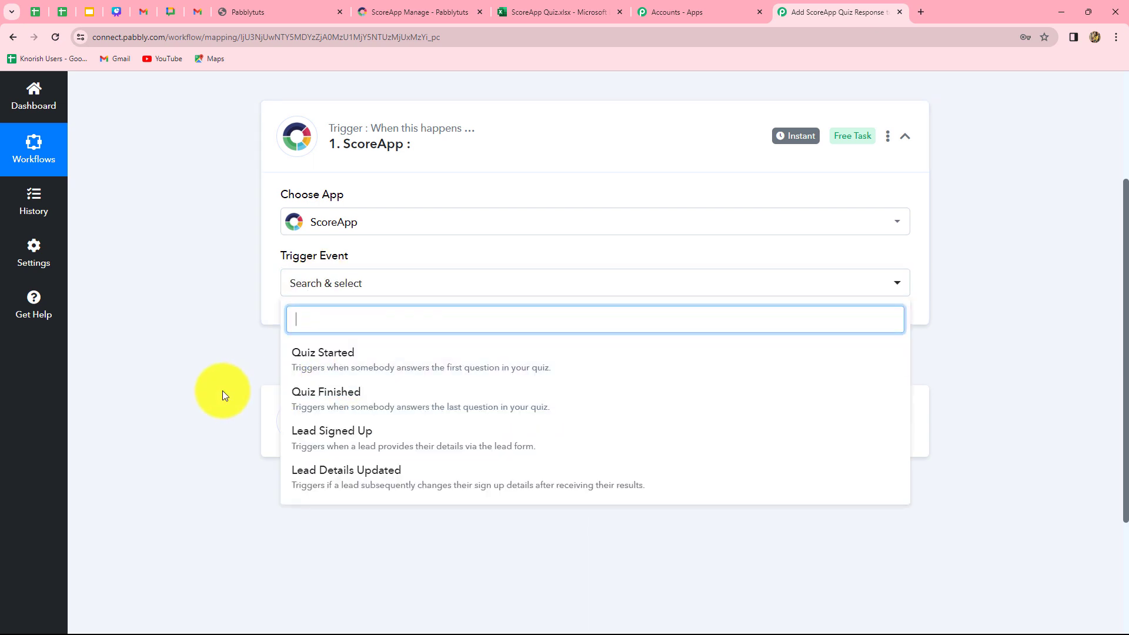
left_click(325, 406)
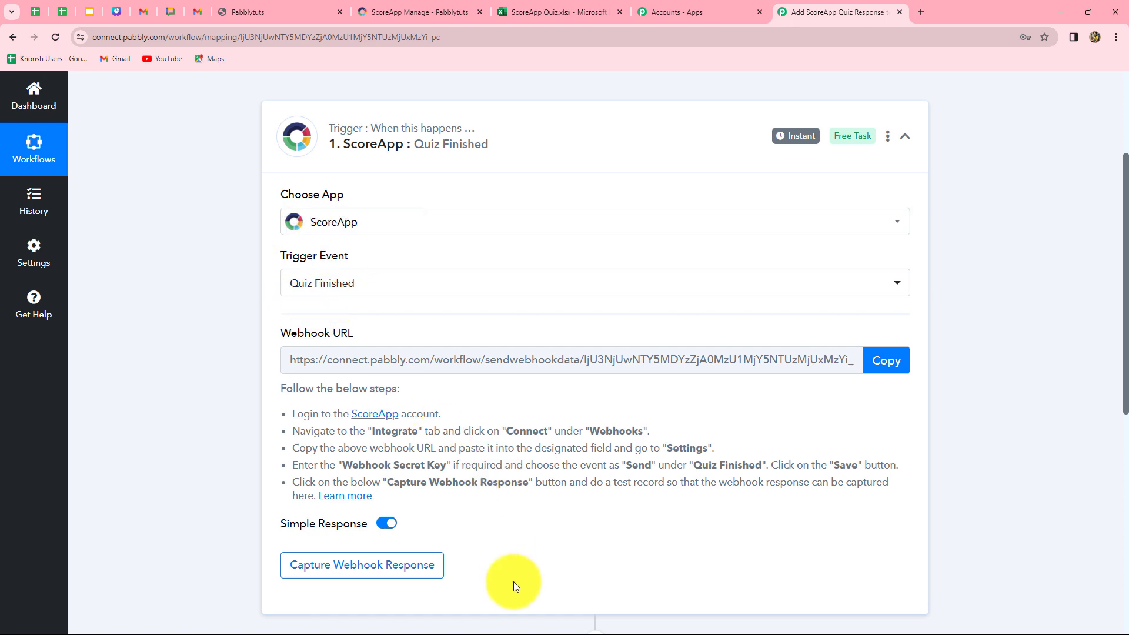
Read the webhook setup instructions of the ScoreApp trigger and copy its webhook URL
scroll(514, 581, "down", 2)
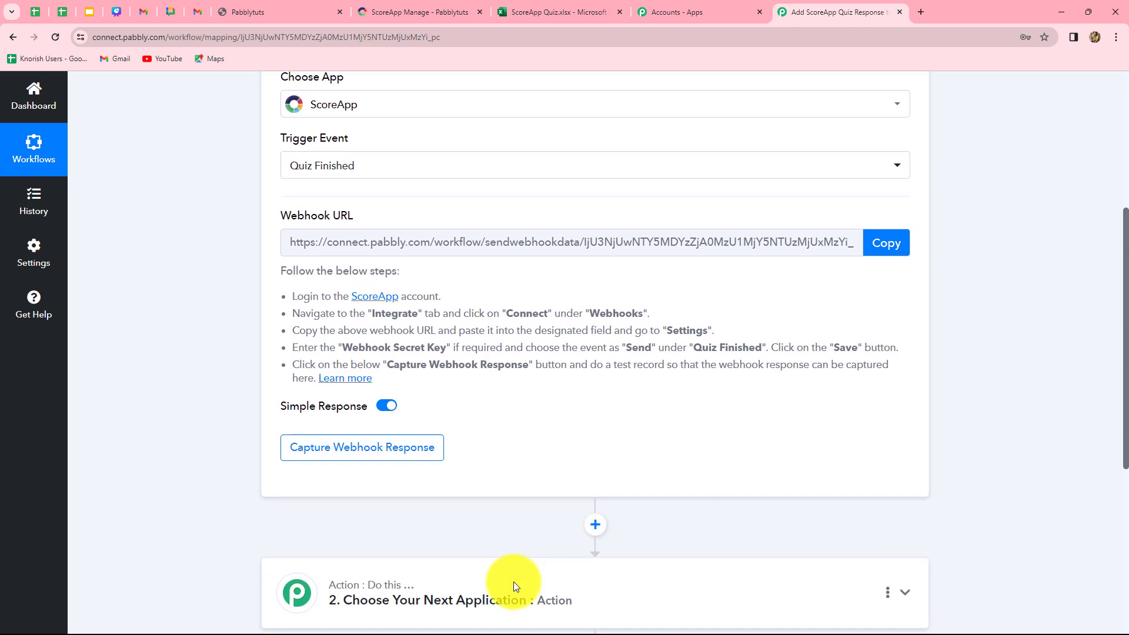
mouse_move(288, 217)
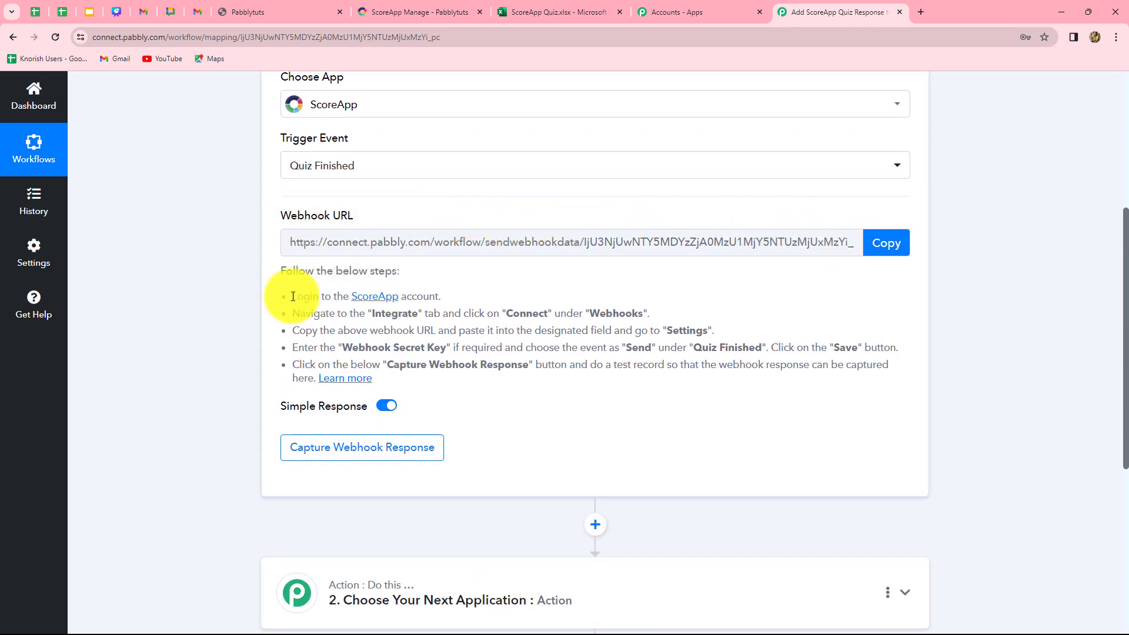
left_click_drag(296, 297, 400, 377)
left_click(504, 297)
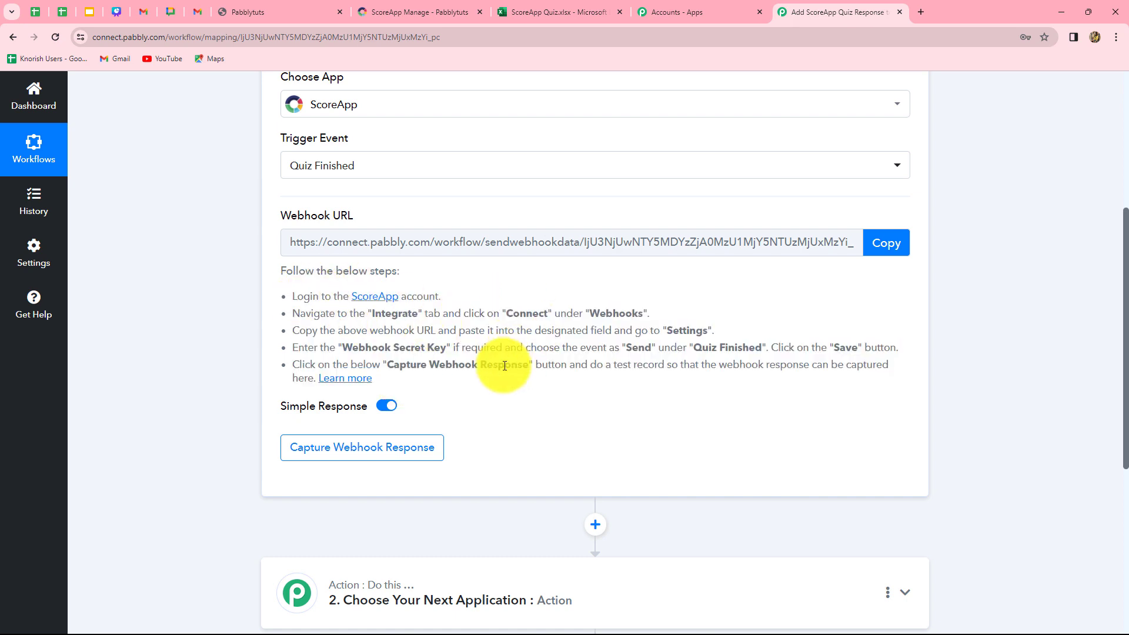
scroll(504, 366, "up", 2)
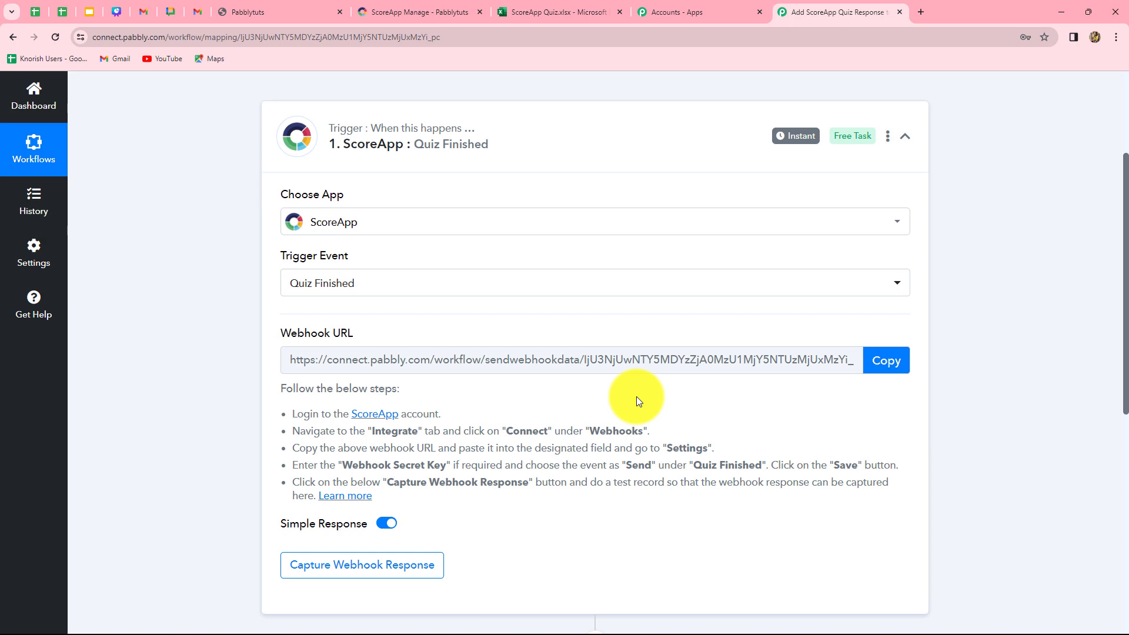
left_click(891, 359)
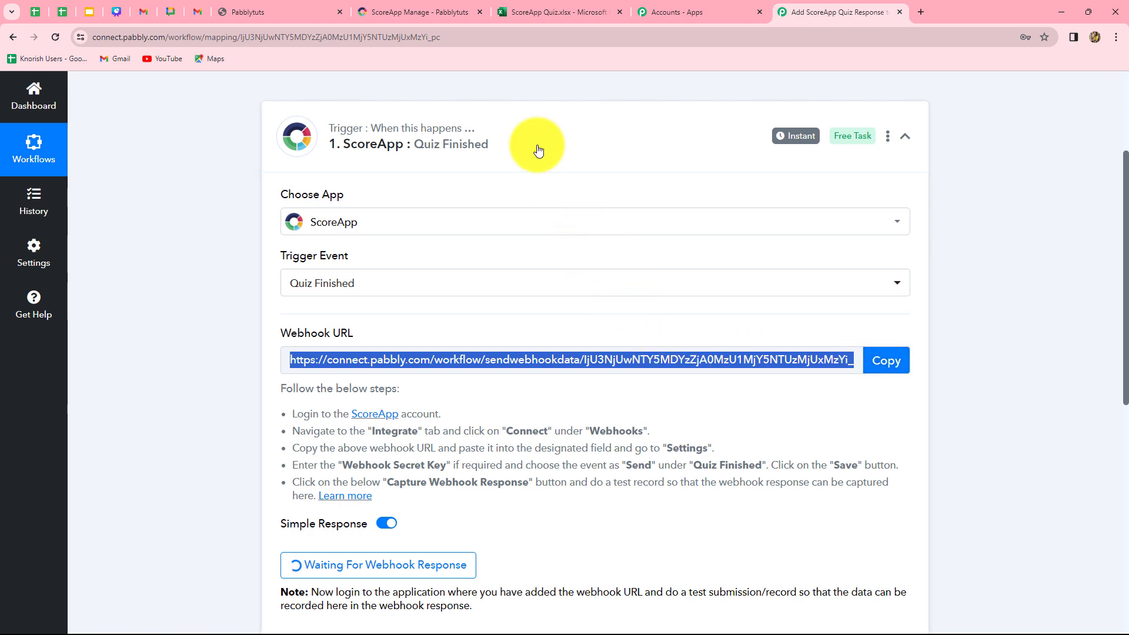
Switch to ScoreApp and open the connected Webhooks integration
left_click(425, 11)
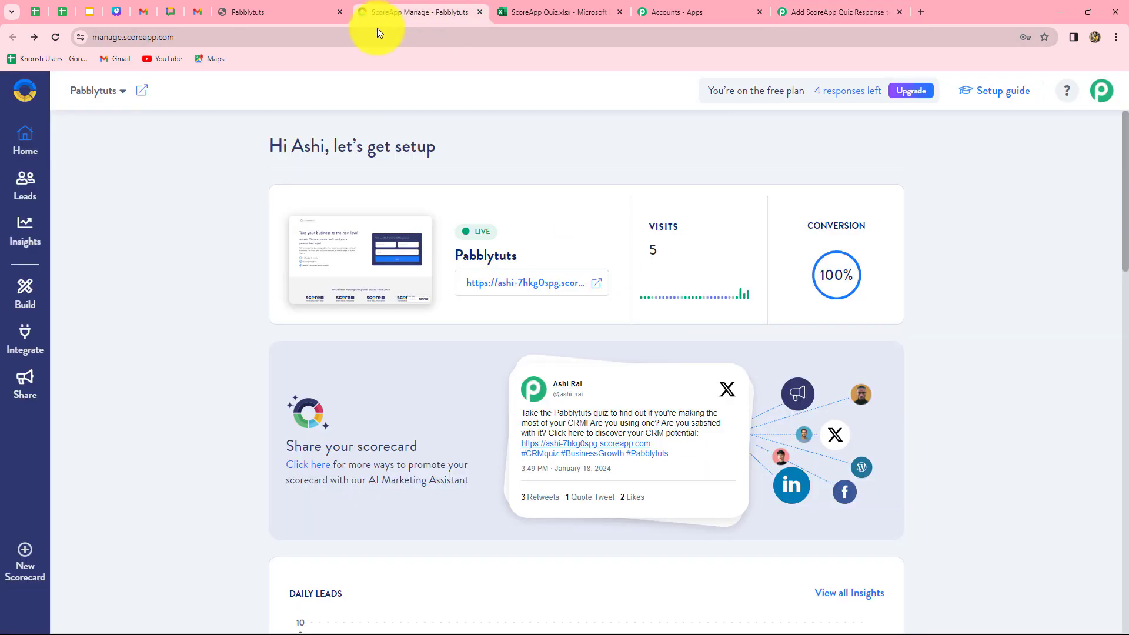
left_click(24, 342)
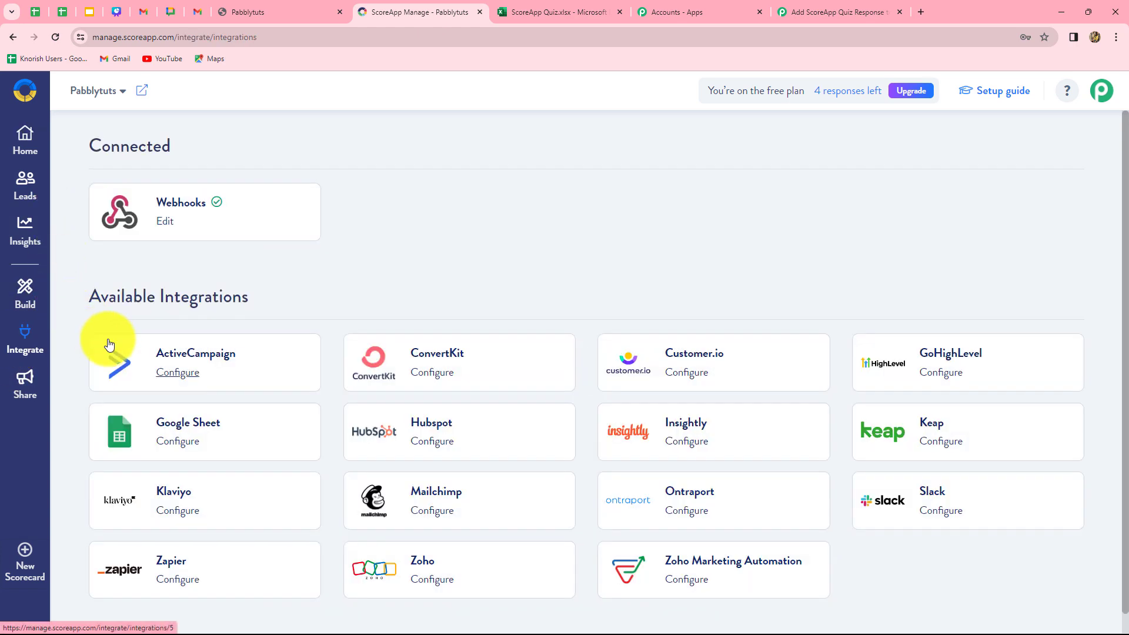
left_click(182, 207)
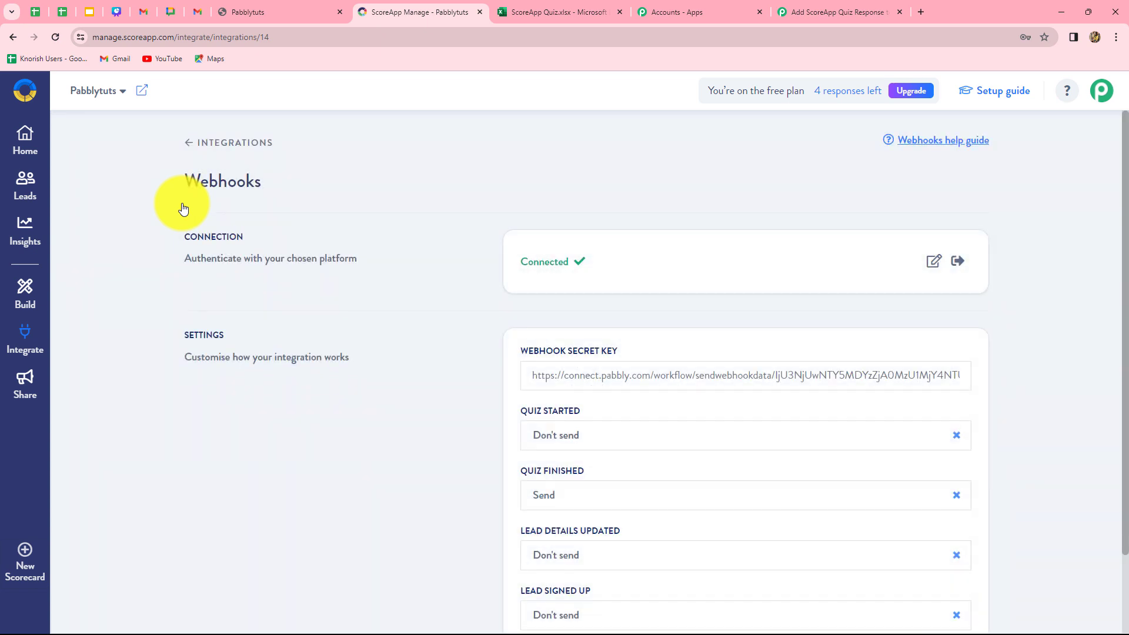
Replace the connection's webhook URL with the copied Pabbly Connect URL and save it
left_click(934, 263)
left_click(650, 277)
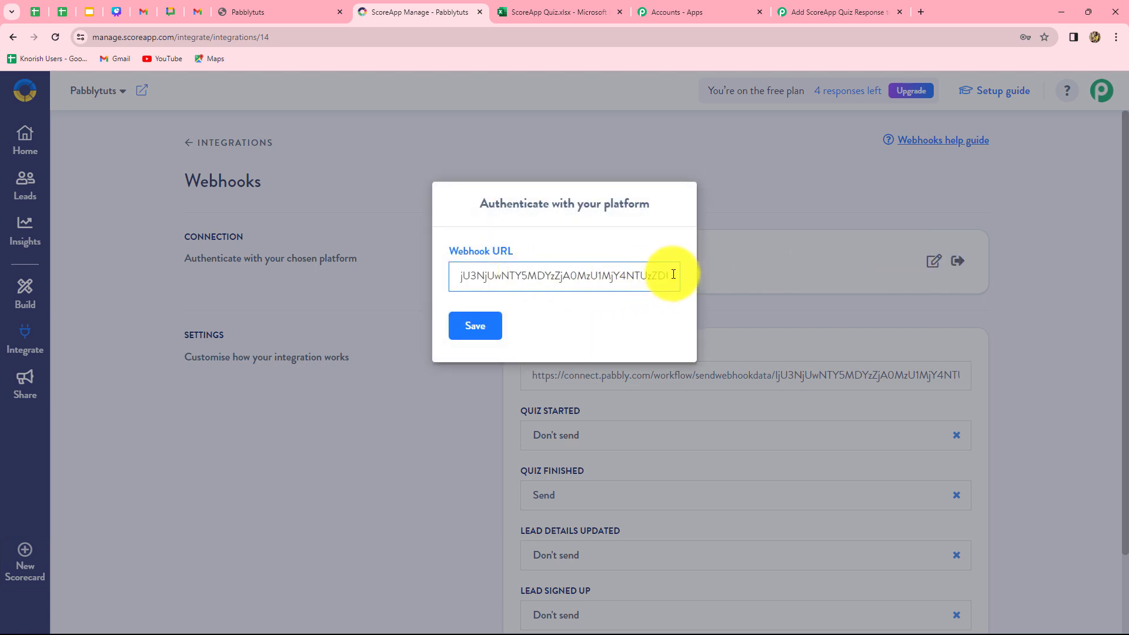
left_click_drag(674, 275, 442, 287)
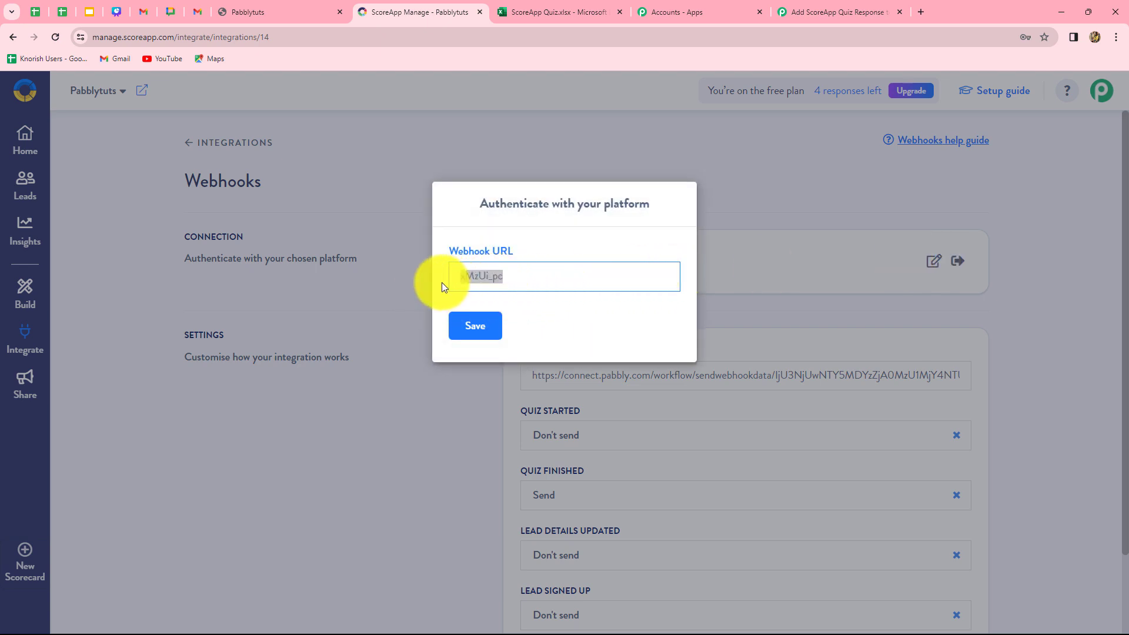
key("BackSpace")
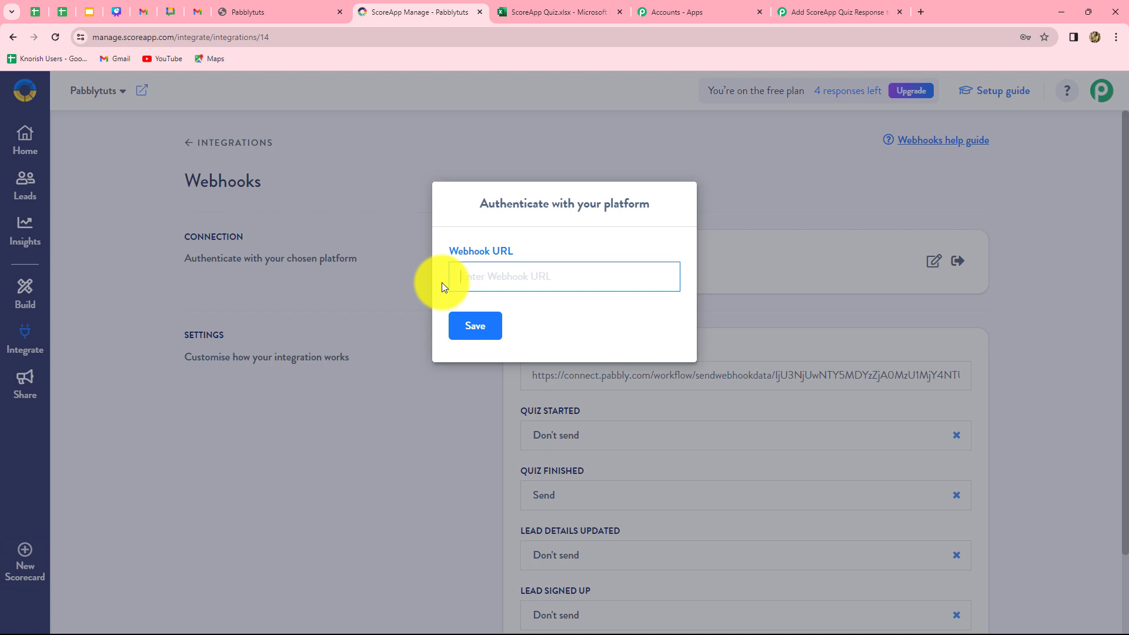
key("ctrl+v")
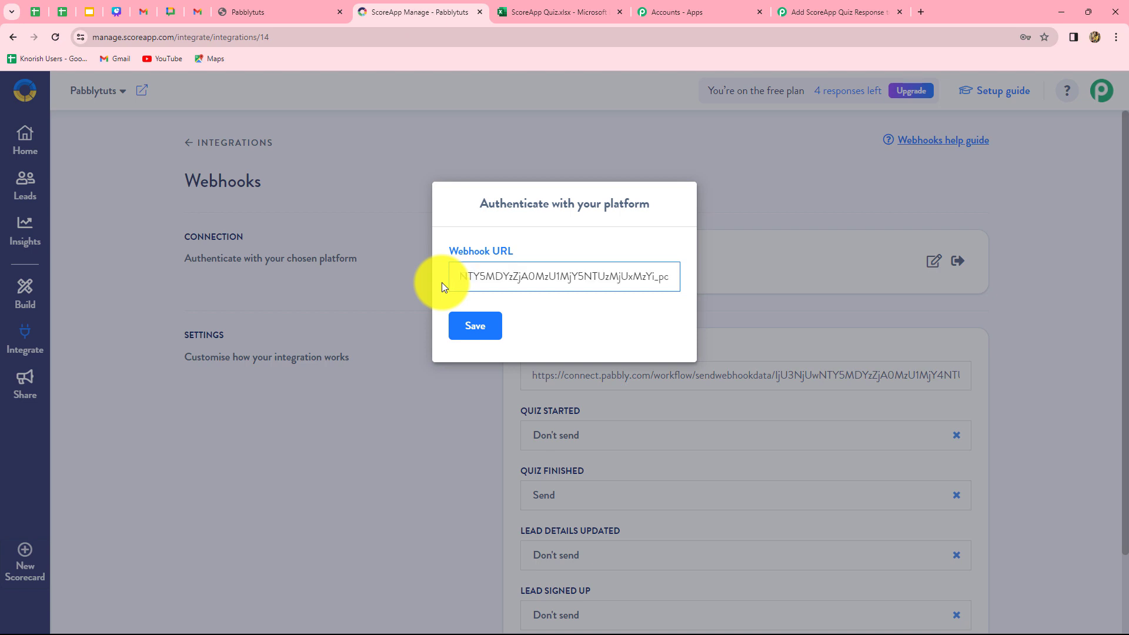
left_click(468, 325)
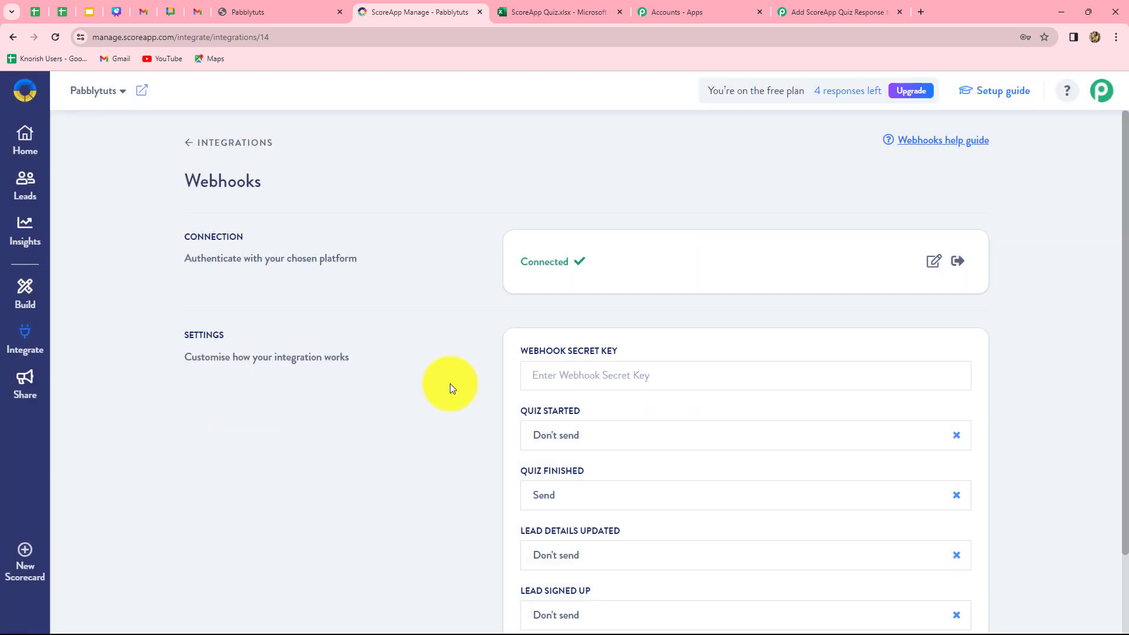
Paste the copied webhook URL into the Webhook Secret Key field of the integration settings
scroll(449, 383, "down", 2)
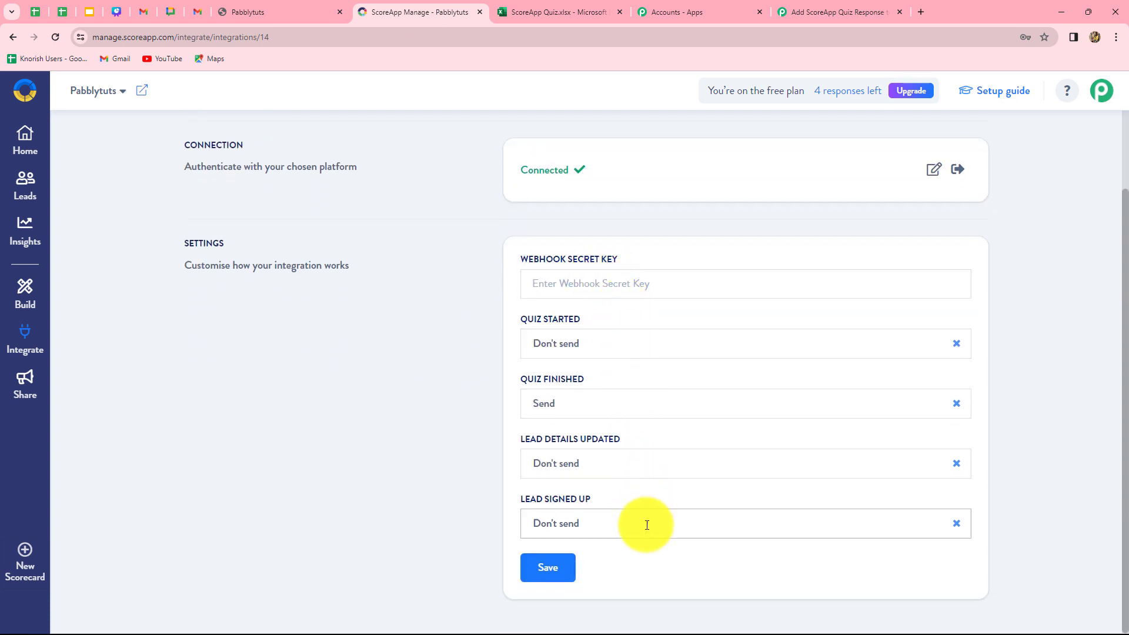
left_click(592, 282)
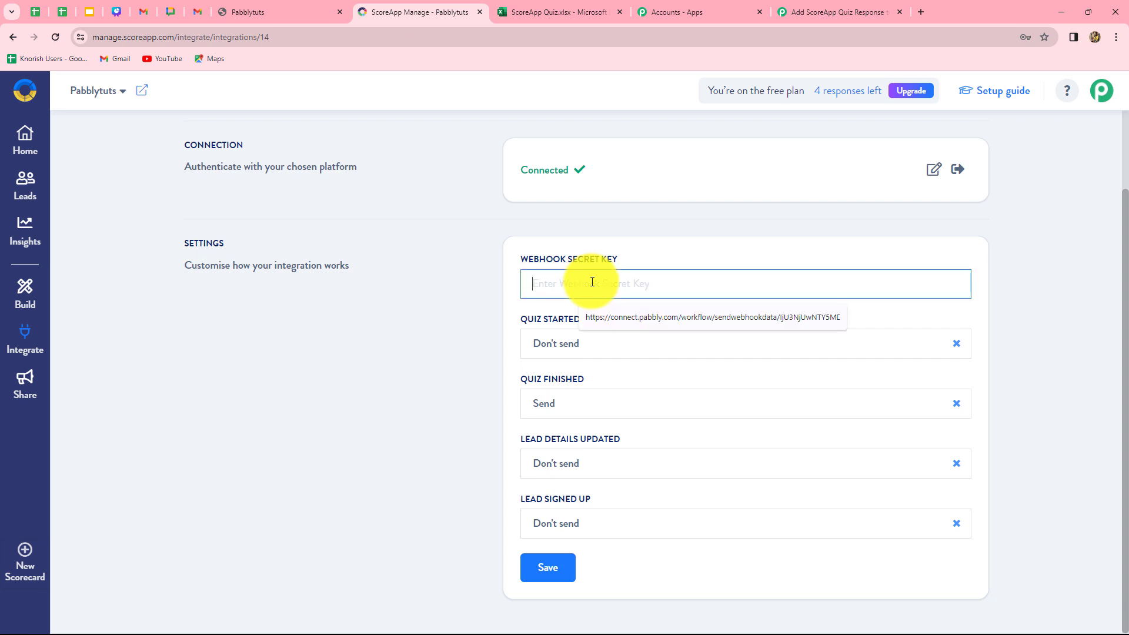
key("ctrl+v")
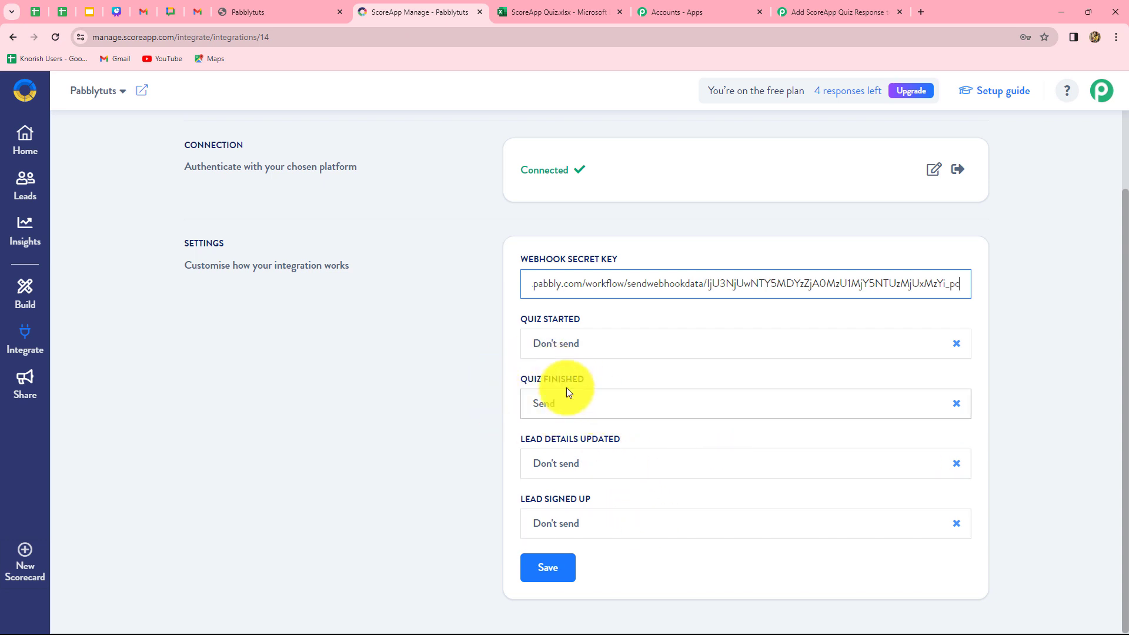
Set the Quiz Finished event to Send and save the webhook integration settings
left_click(563, 403)
left_click(550, 460)
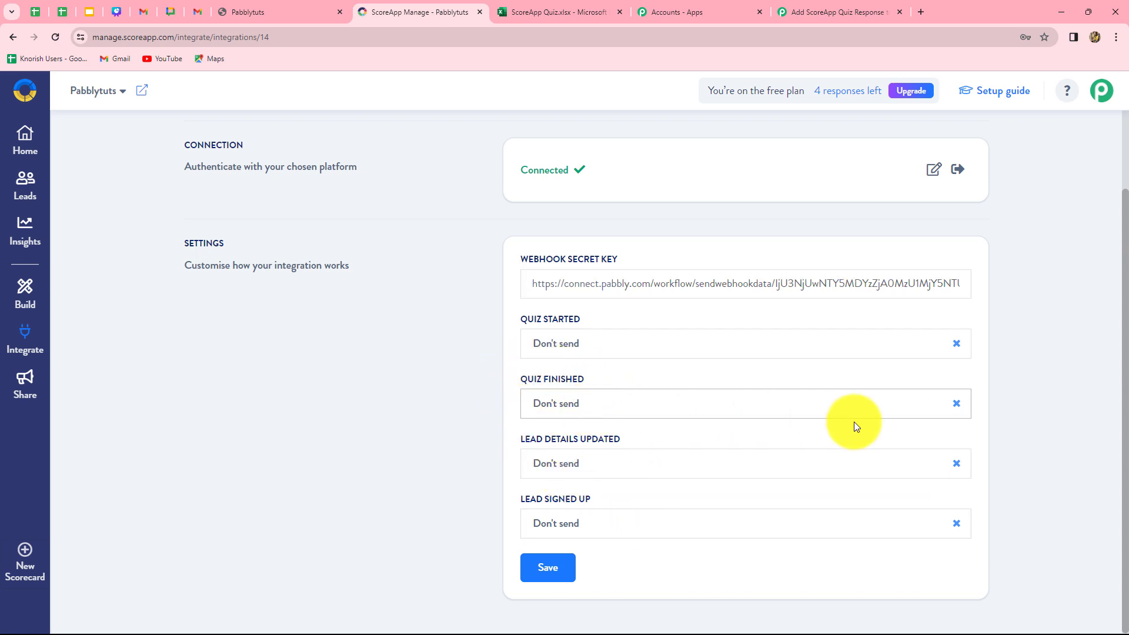
left_click(908, 404)
left_click(605, 436)
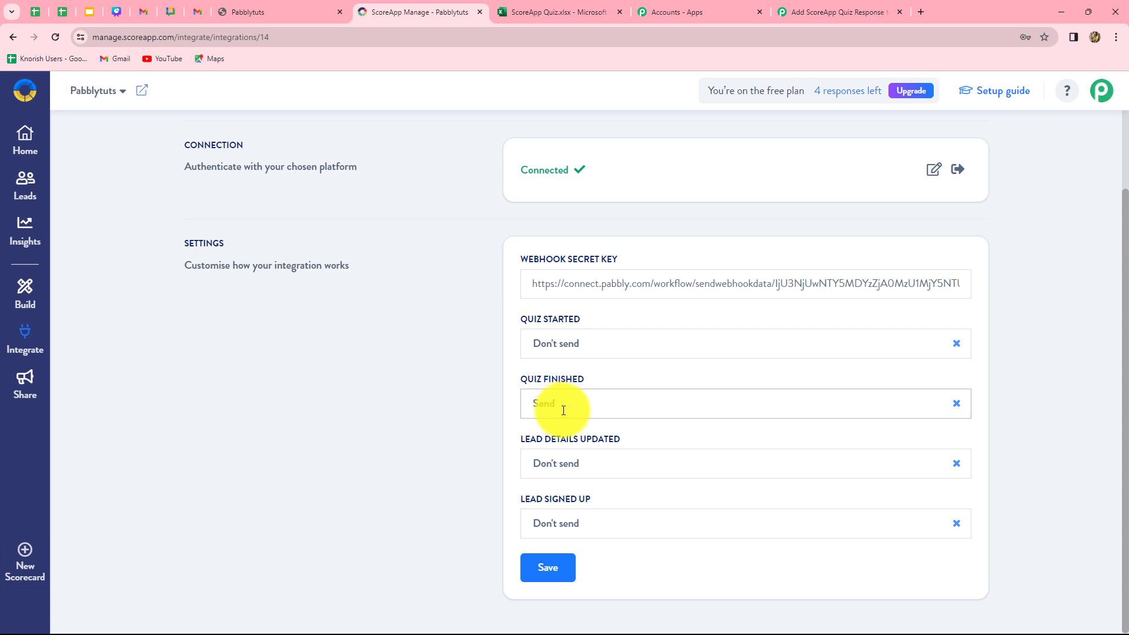
left_click(551, 567)
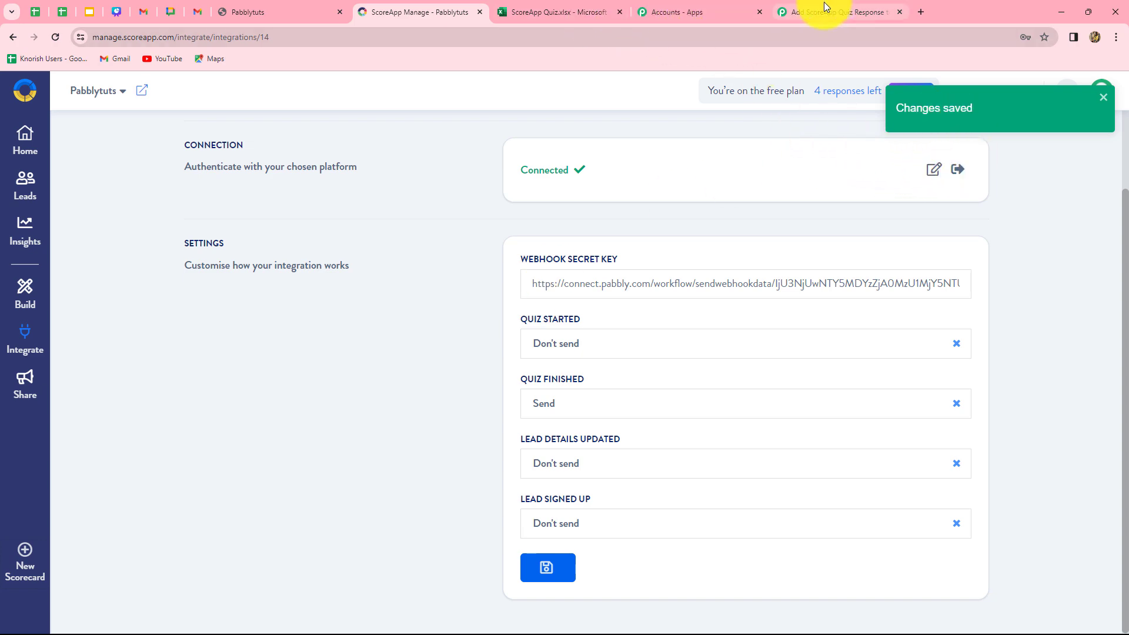
Return to the Pabbly Connect workflow and read the note about making a test submission for the webhook response
left_click(803, 11)
scroll(781, 411, "down", 4)
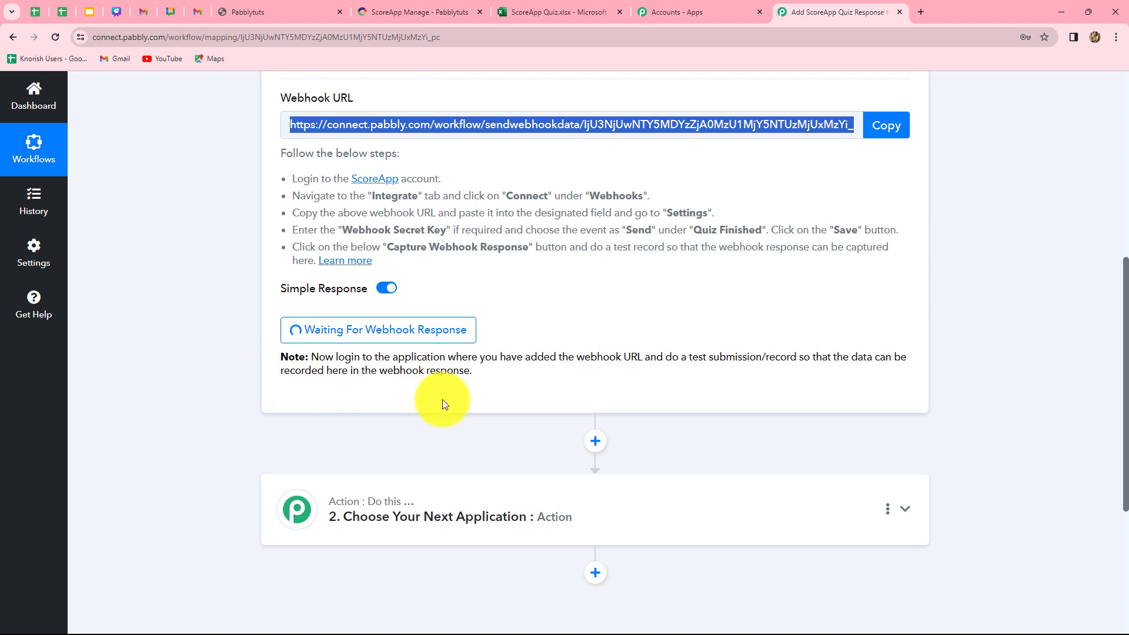
left_click_drag(440, 357, 797, 356)
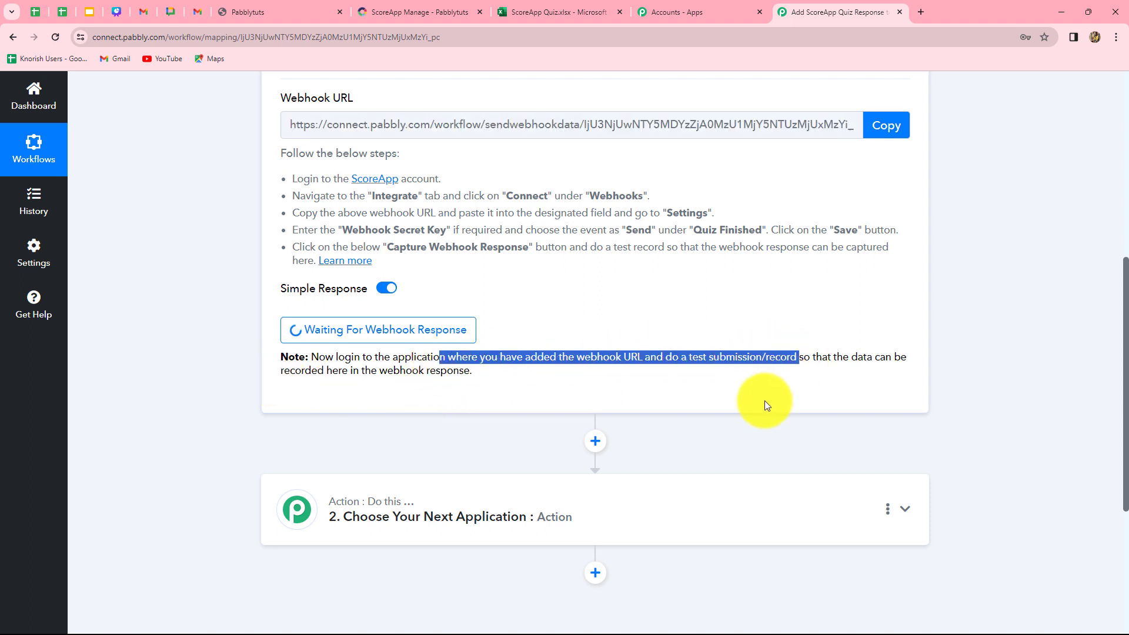
left_click(764, 401)
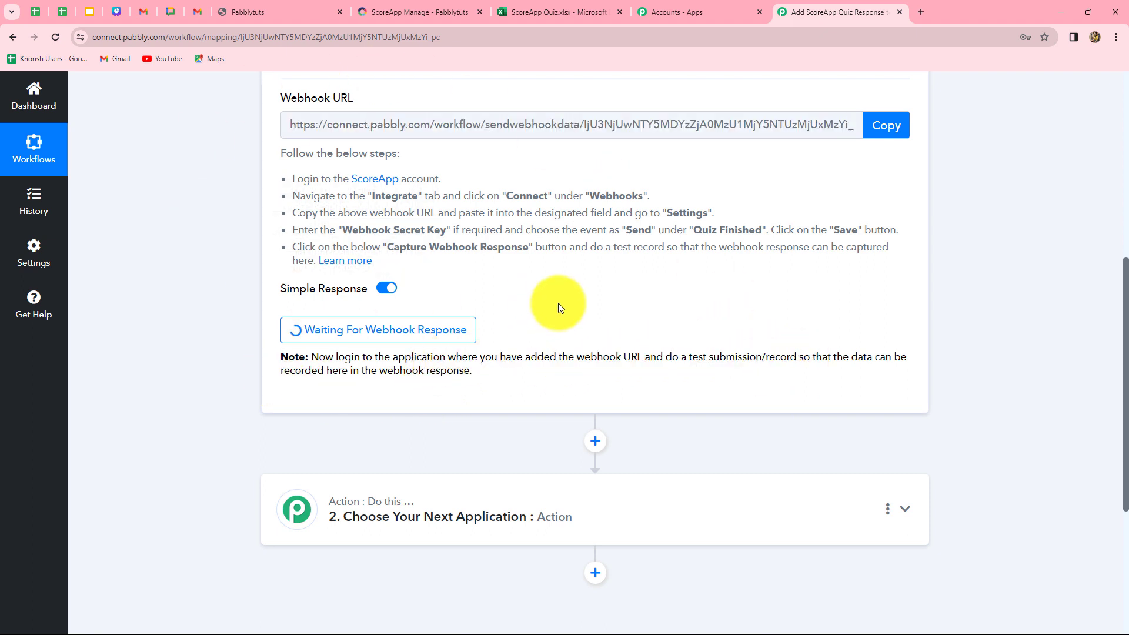
scroll(585, 312, "up", 2)
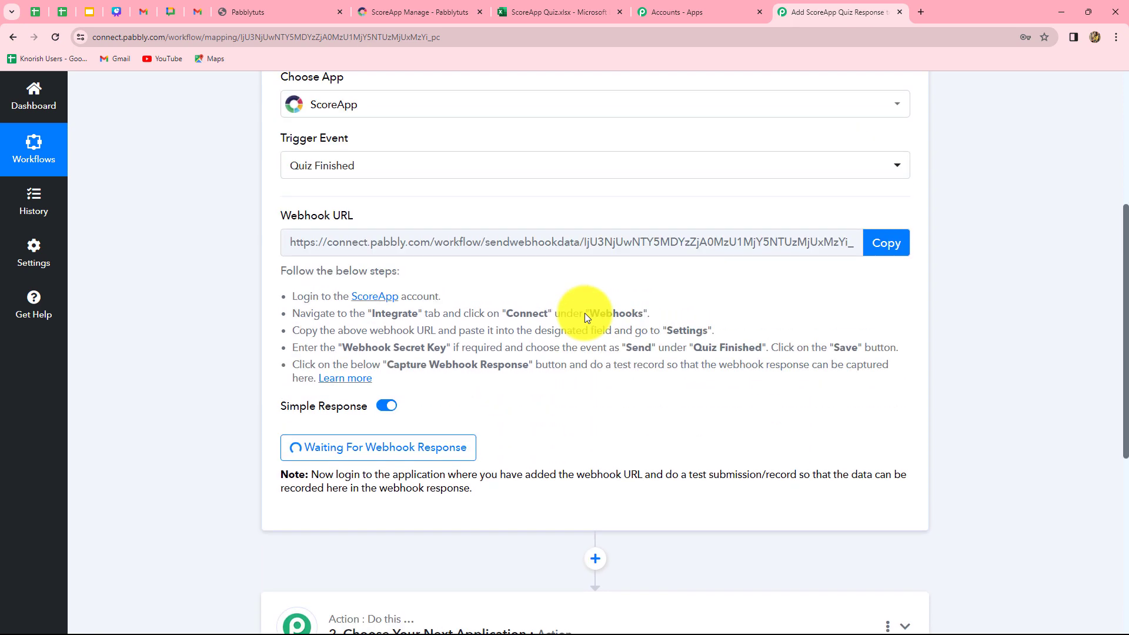
Switch to the ScoreApp scorecard page and fill in its start form with a test first name, last name and e-mail
scroll(585, 313, "down", 1)
scroll(584, 313, "down", 1)
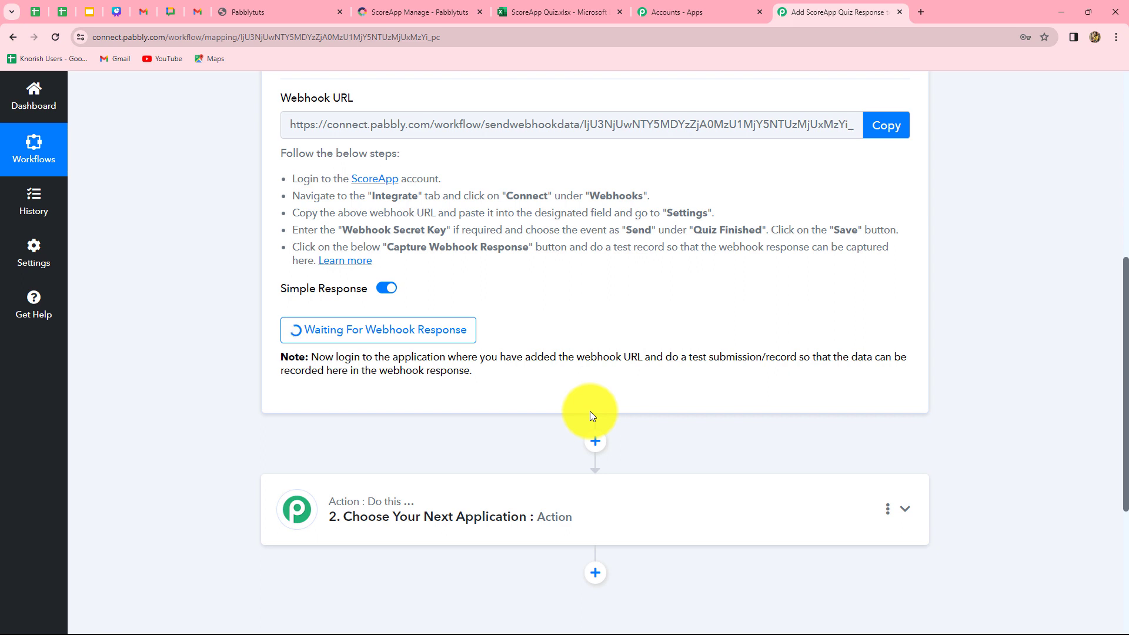
left_click(265, 11)
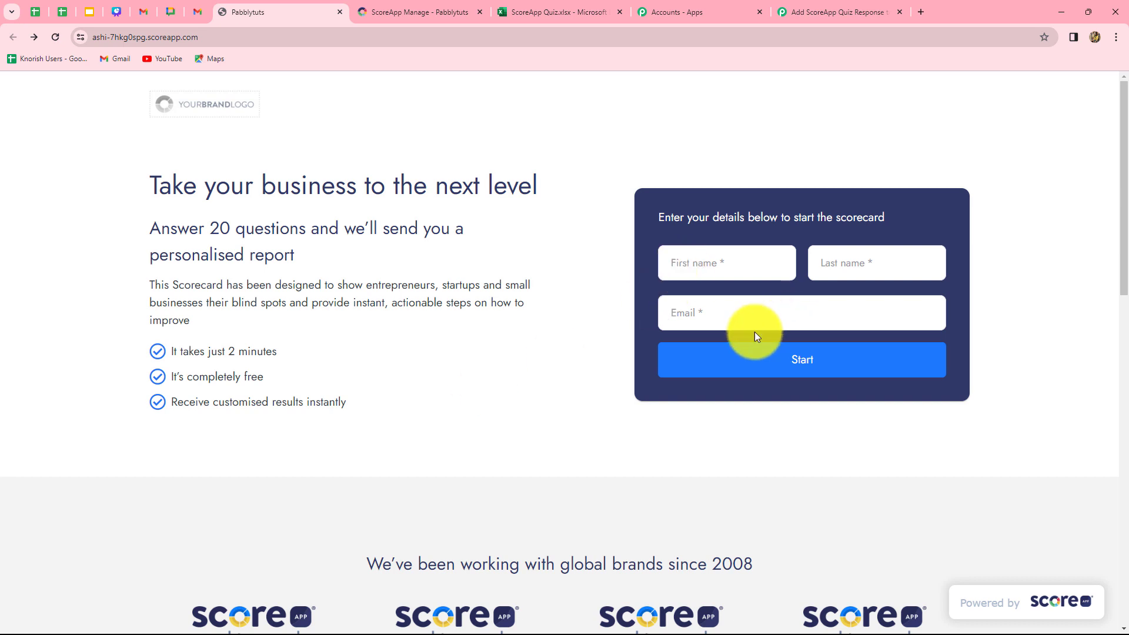
left_click(731, 263)
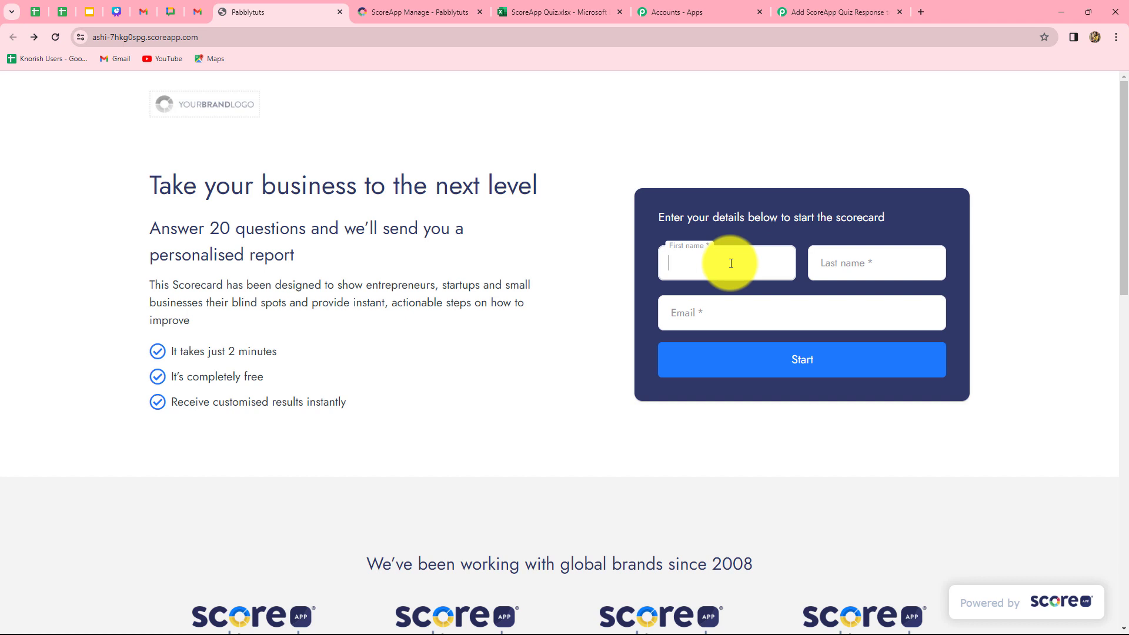
type("Test")
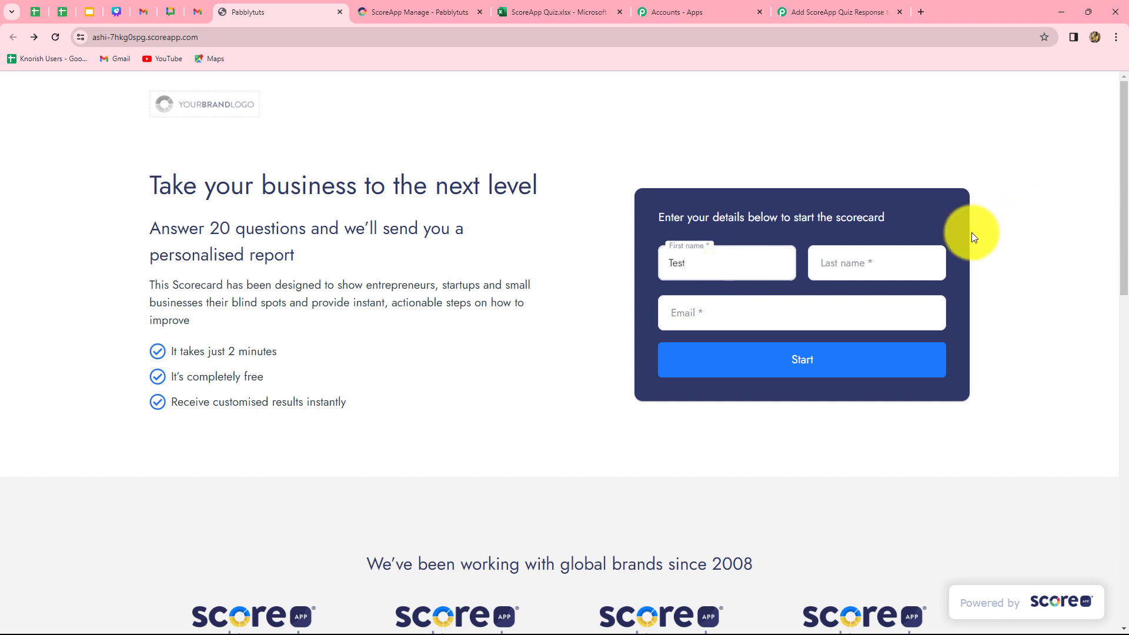
left_click(917, 257)
type("User")
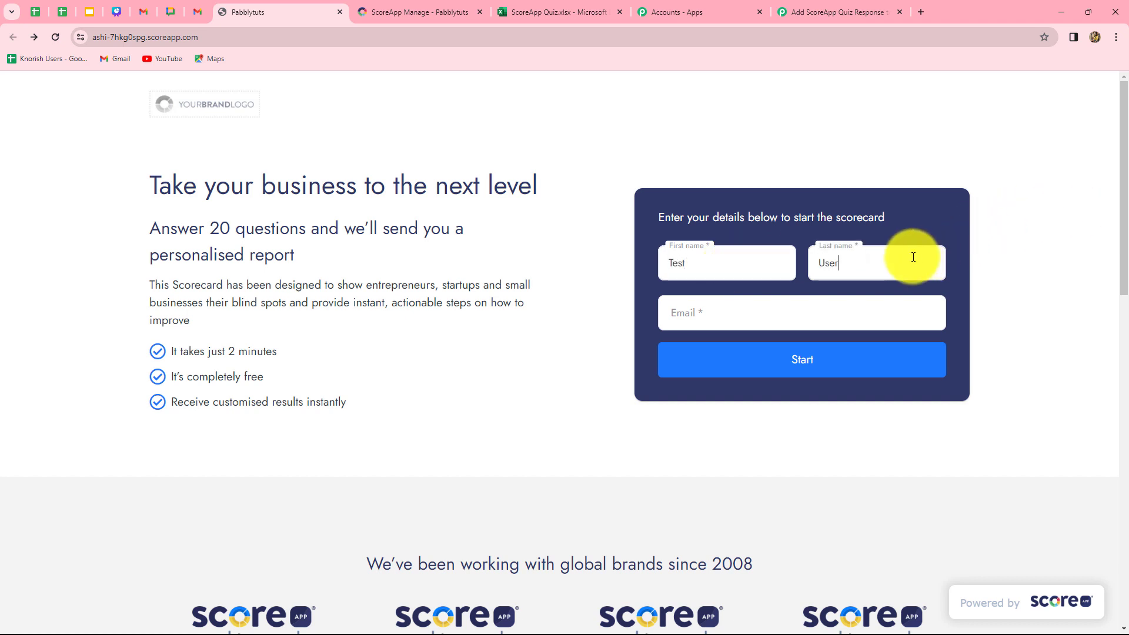
left_click(829, 310)
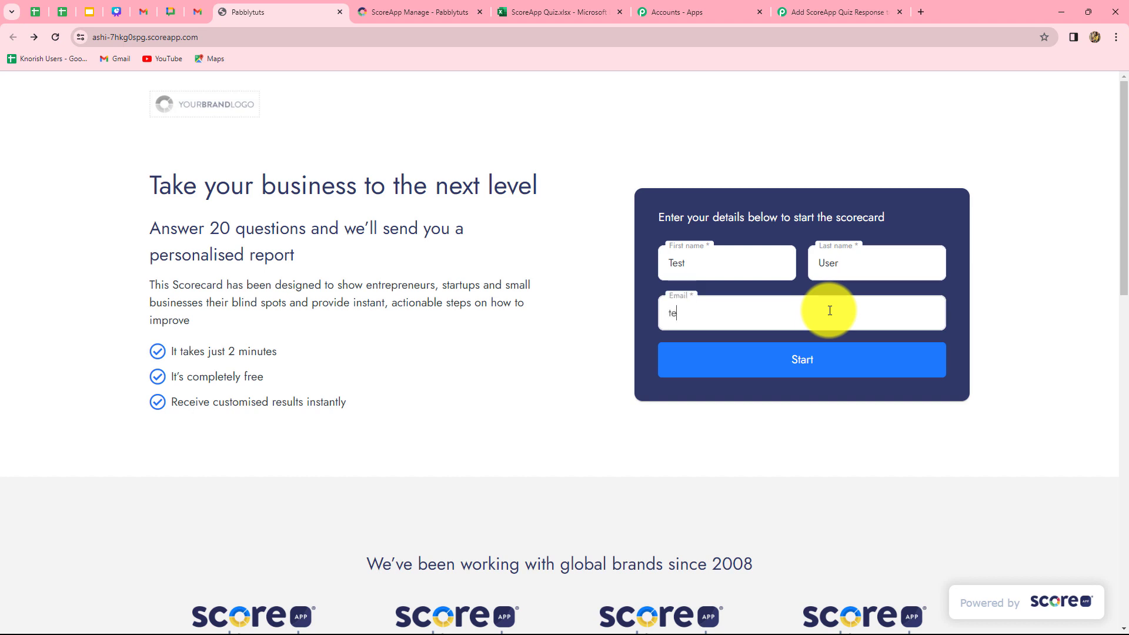
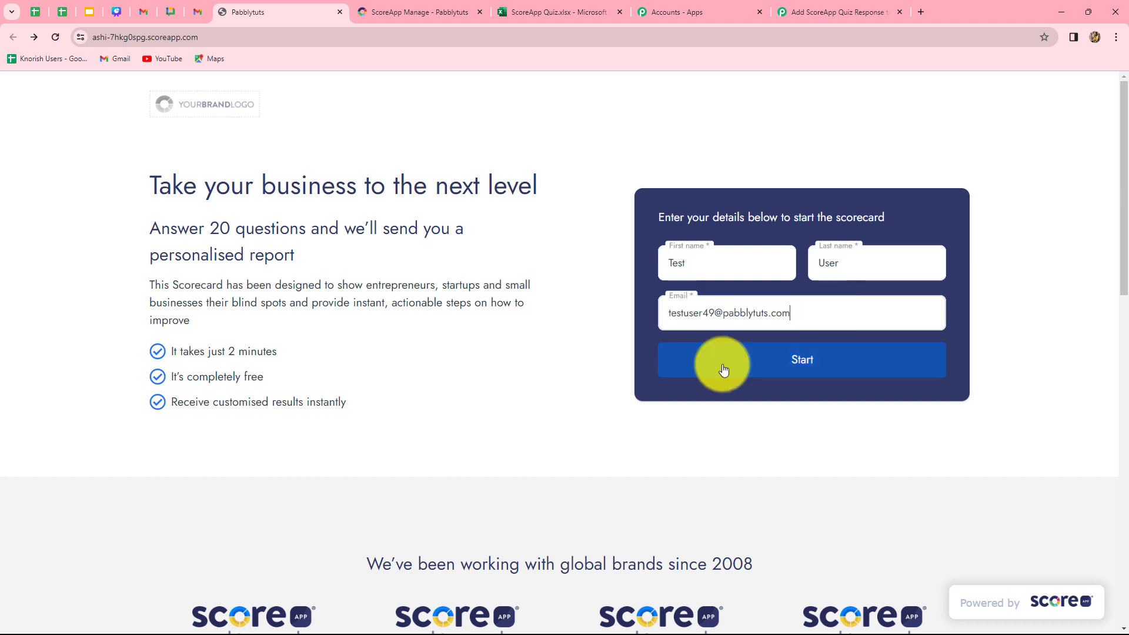
Start the scorecard and answer Yes to both the CRM question and the satisfaction question to finish the quiz
left_click(774, 355)
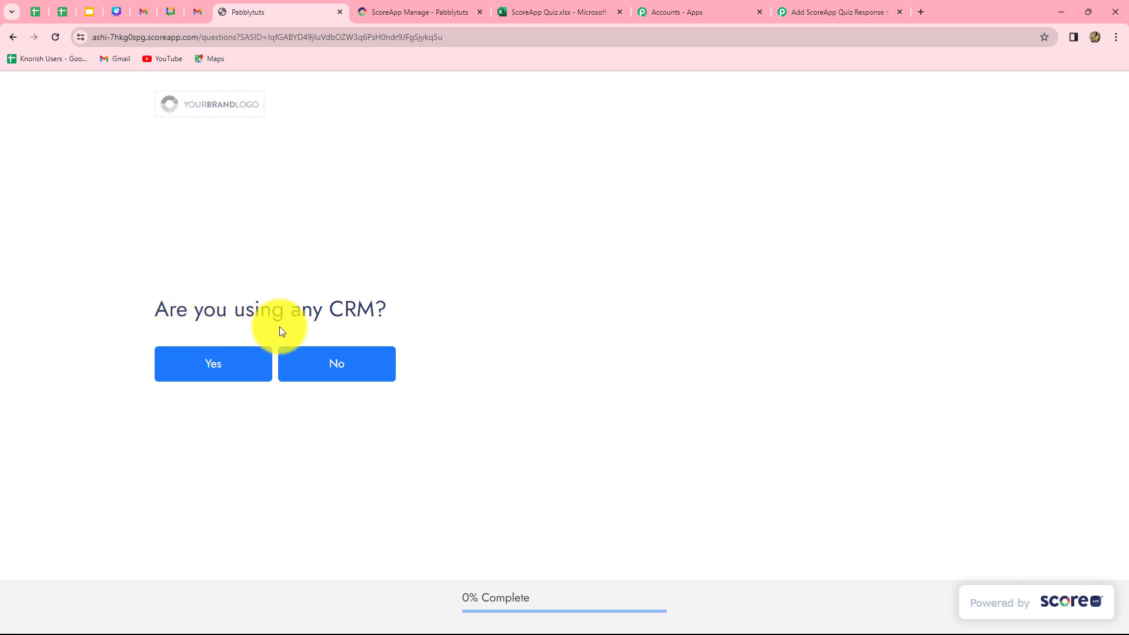
left_click(232, 367)
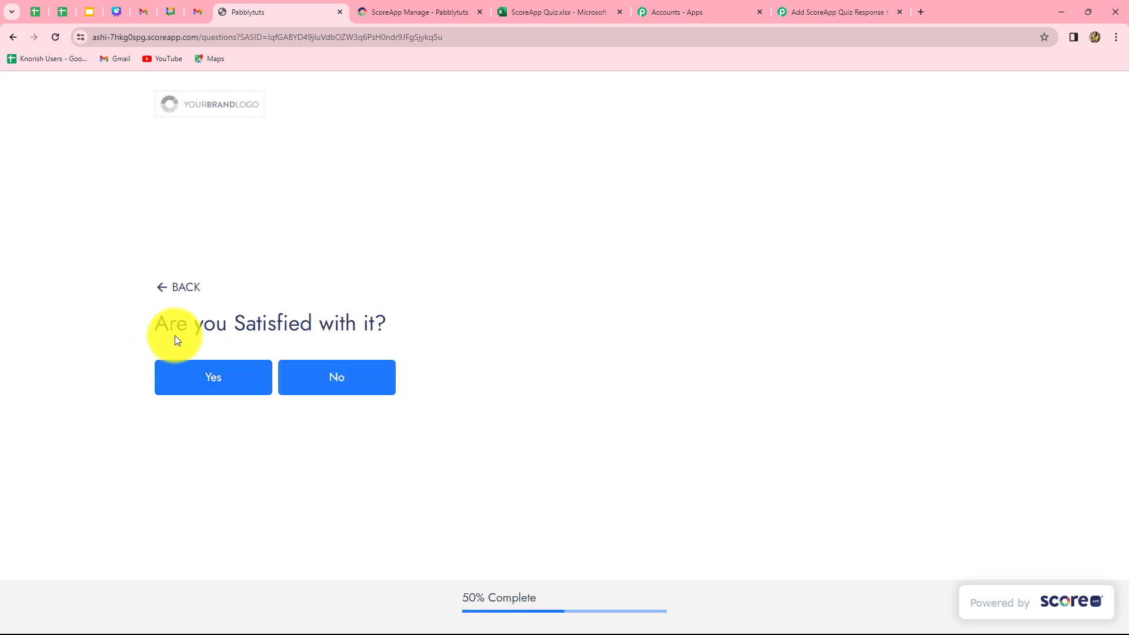
left_click(214, 380)
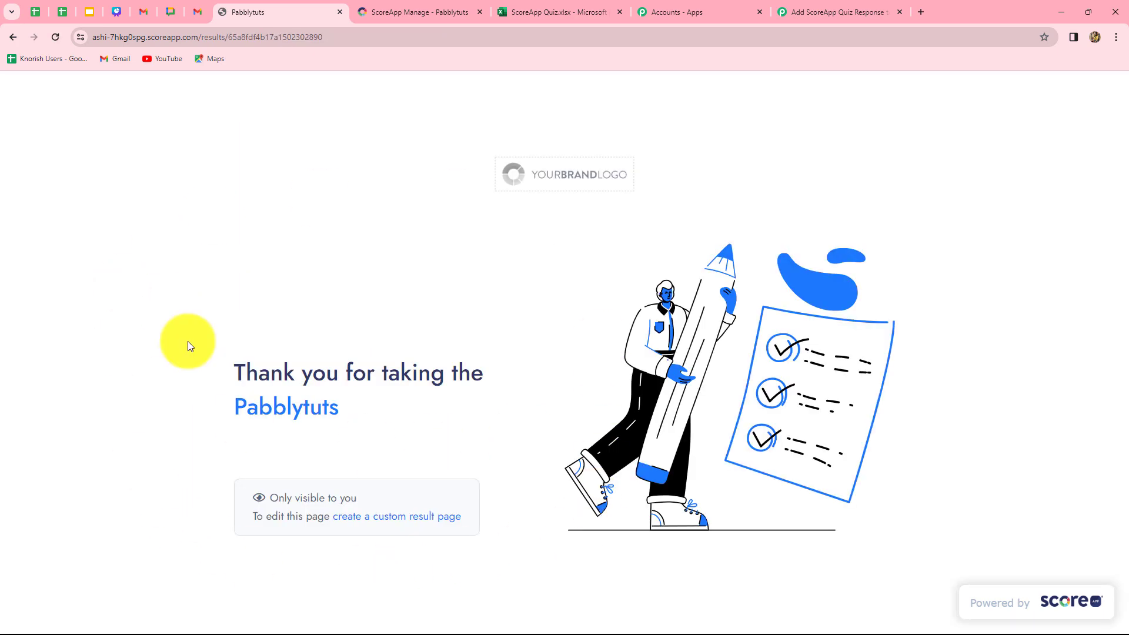
Return to the Pabbly Connect workflow and examine the captured webhook response for the quiz questions, answers and contact details
left_click(801, 8)
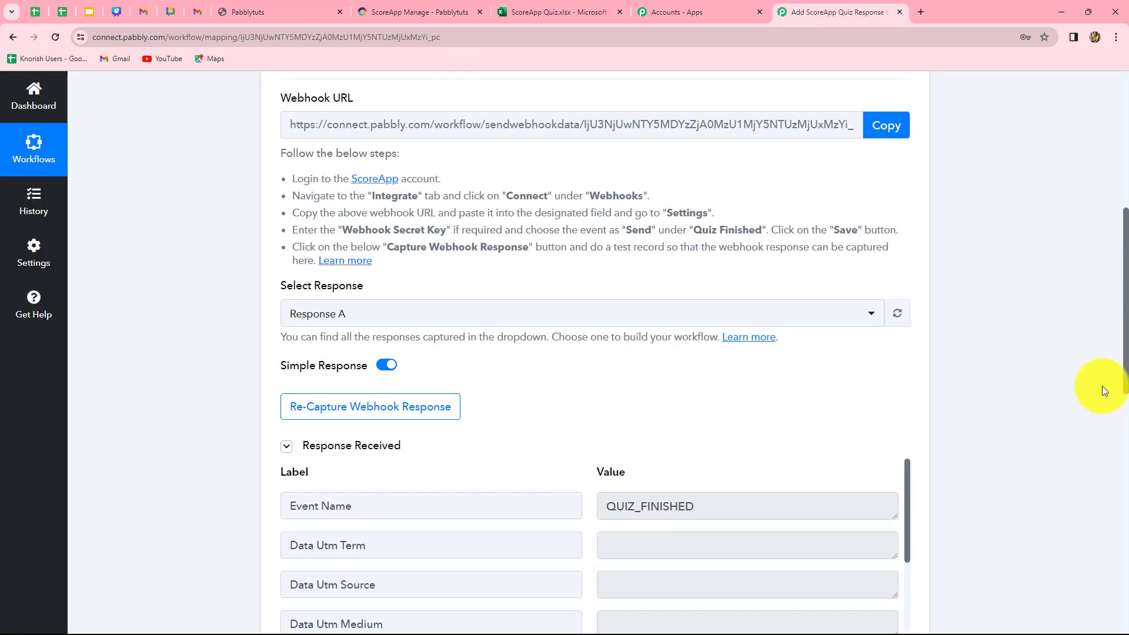
scroll(1102, 386, "down", 6)
scroll(703, 368, "up", 3)
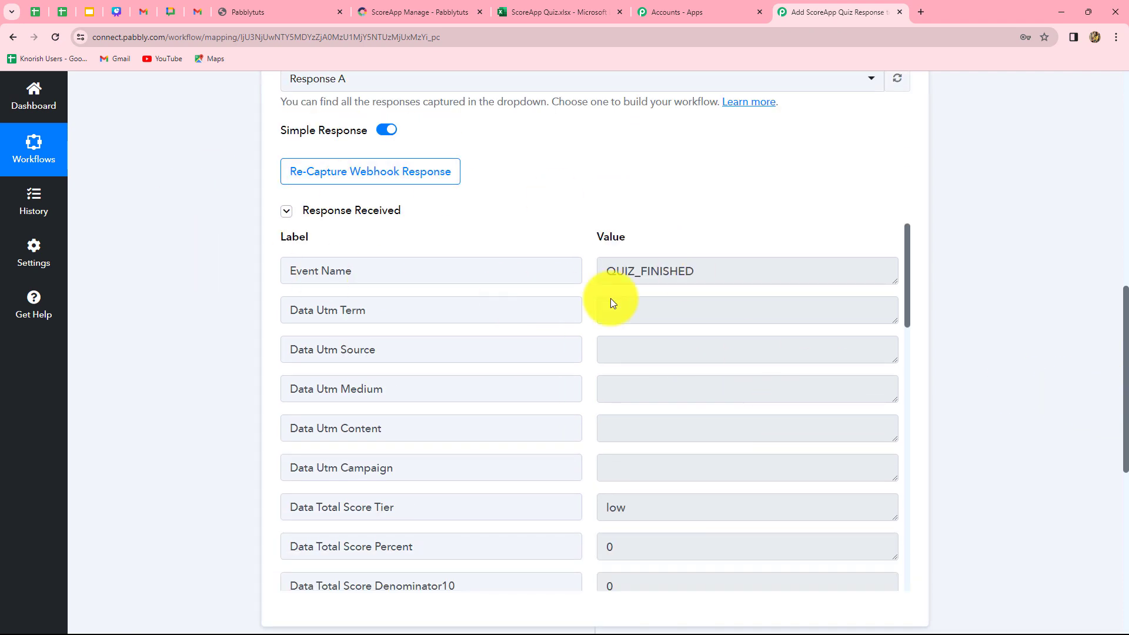
scroll(753, 435, "down", 4)
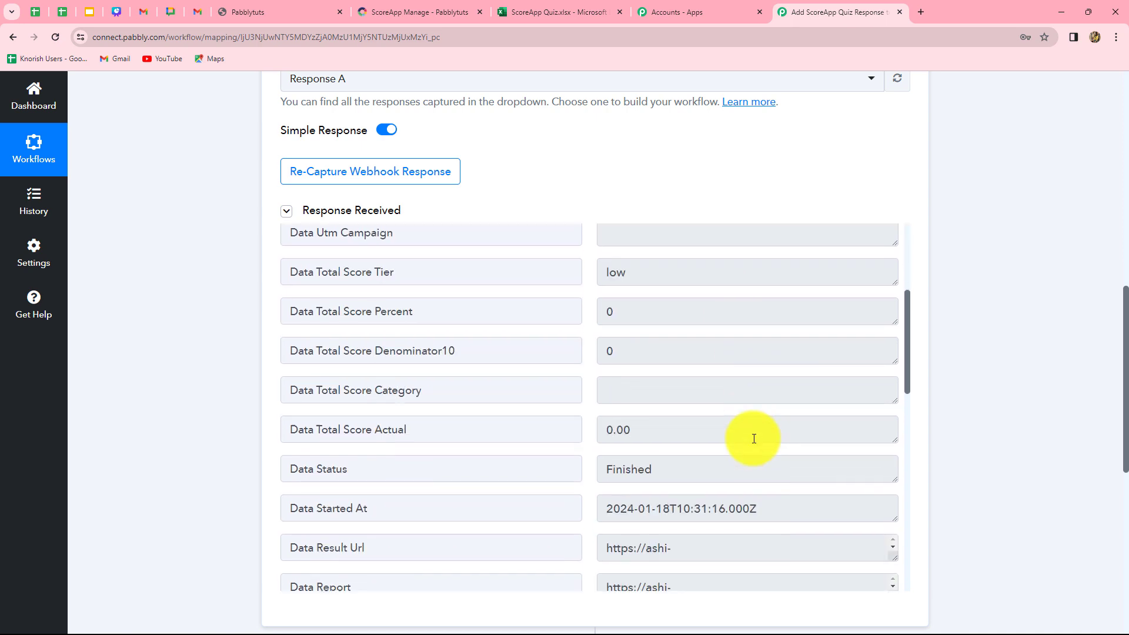
scroll(752, 438, "down", 2)
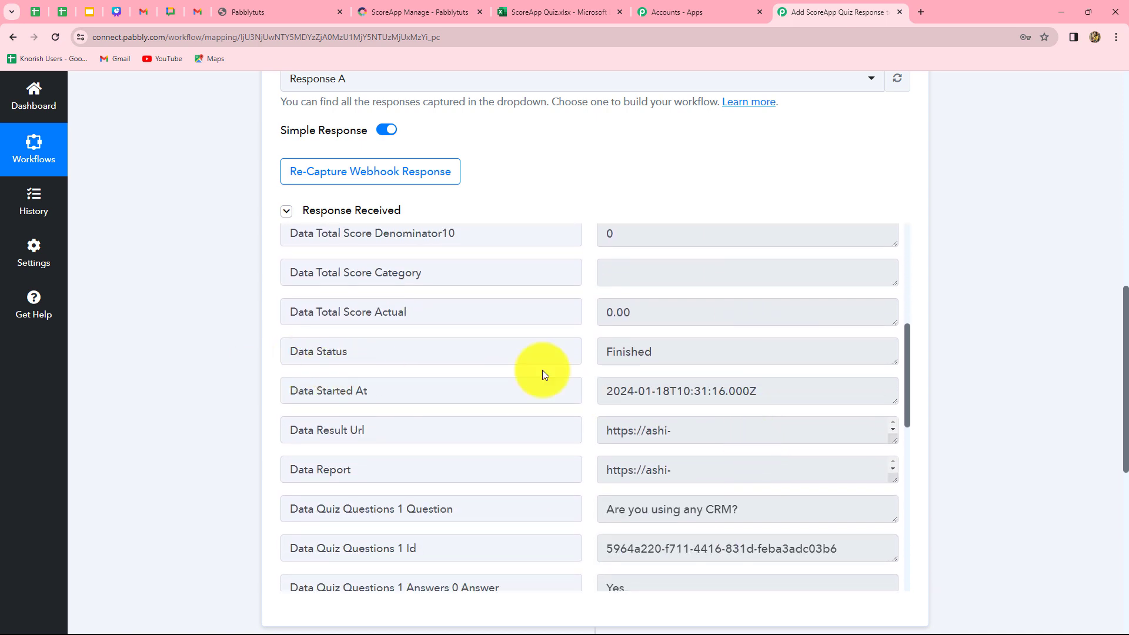
scroll(656, 388, "down", 2)
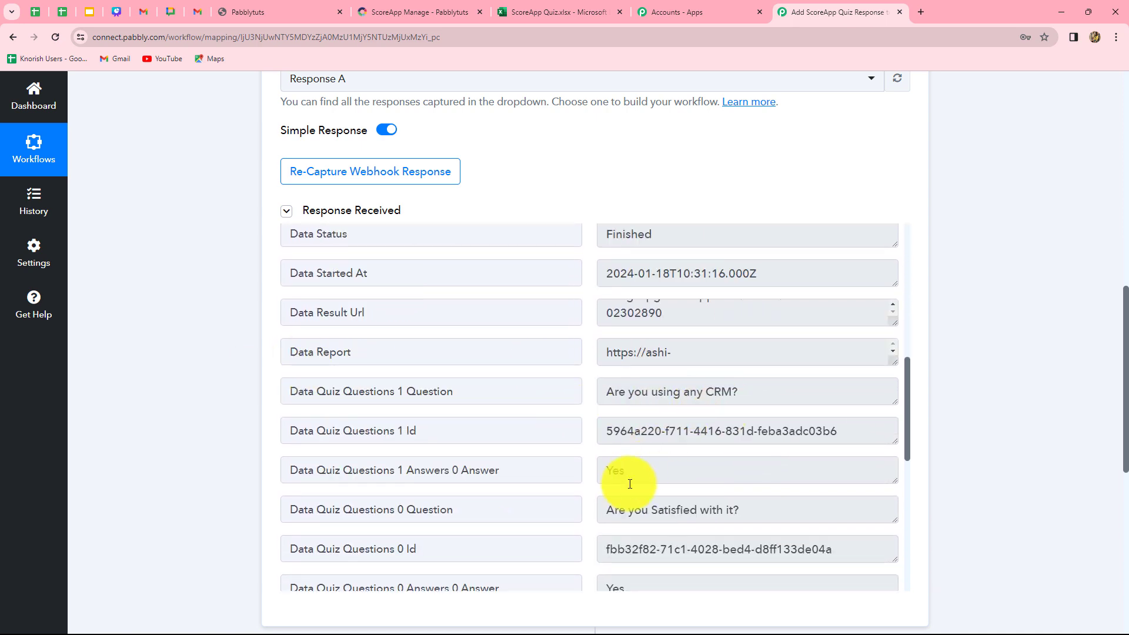
scroll(830, 412, "down", 2)
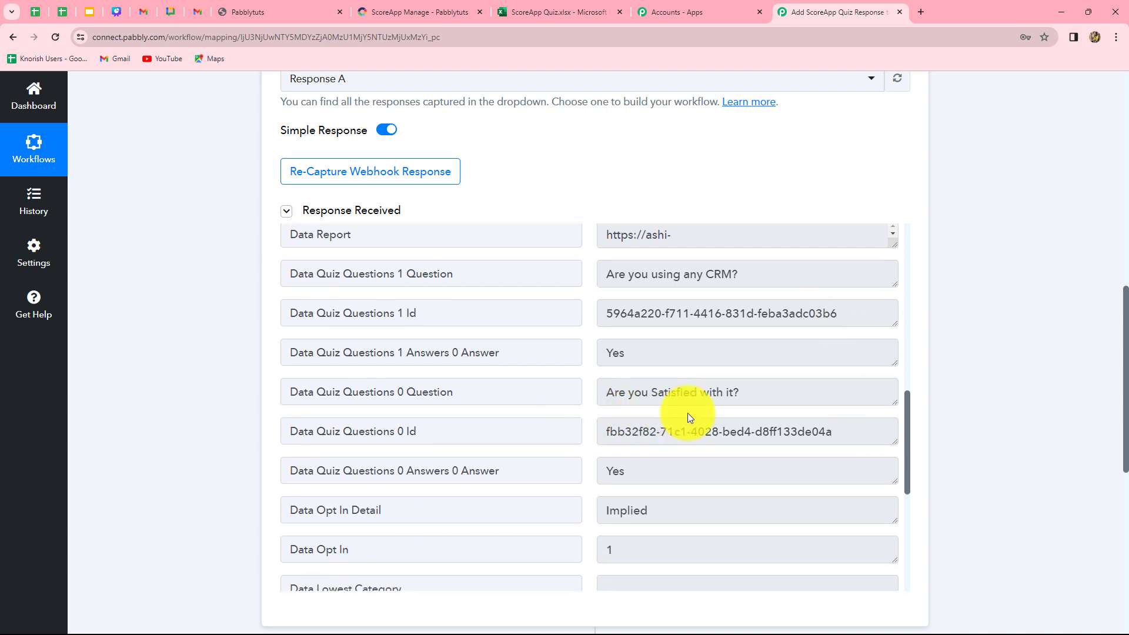
scroll(700, 461, "down", 3)
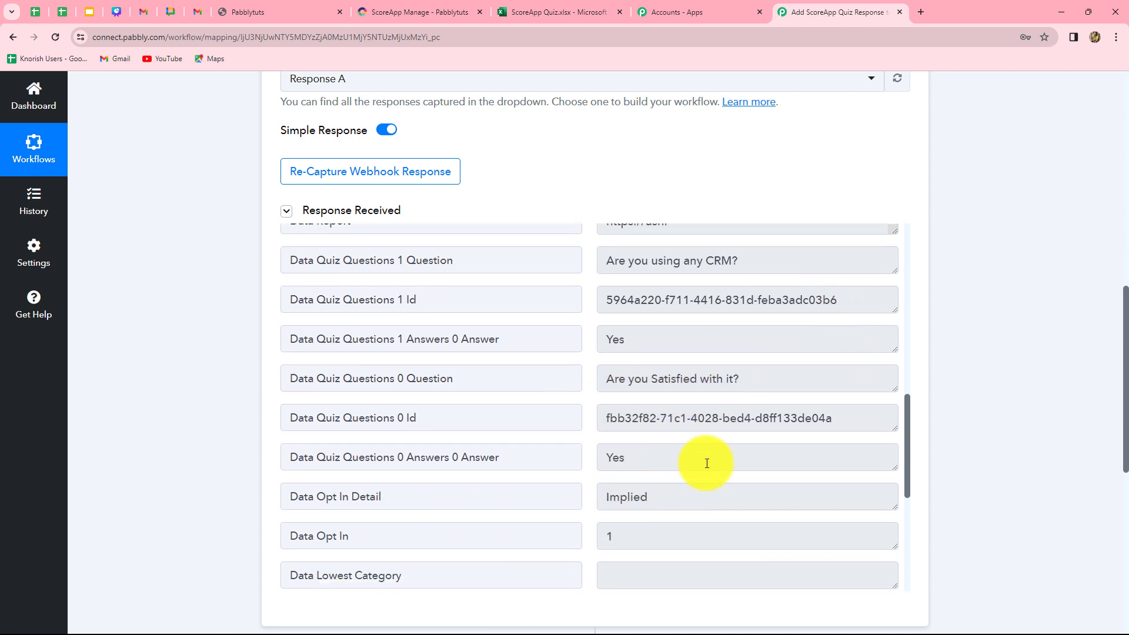
scroll(713, 451, "up", 5)
scroll(673, 390, "up", 3)
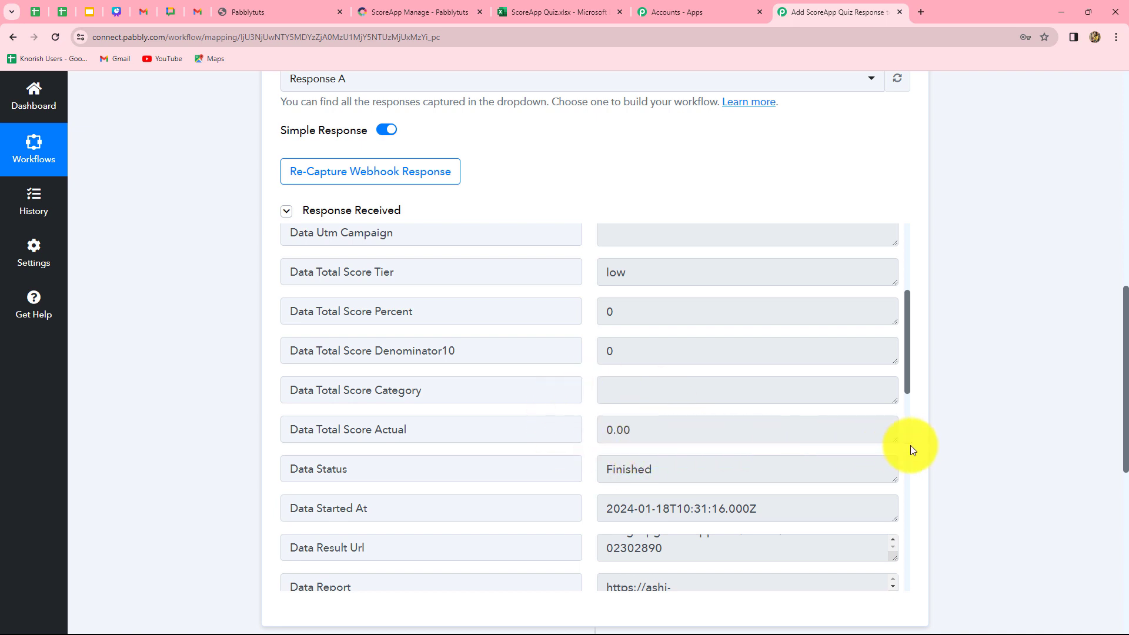
scroll(805, 445, "down", 10)
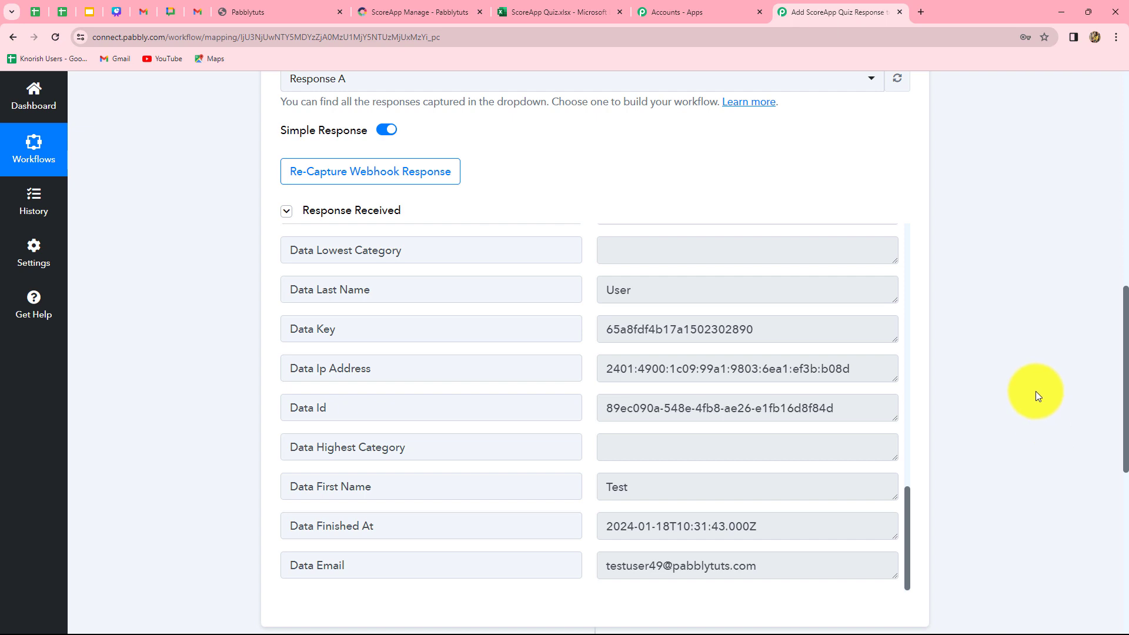
Set the workflow's second step to Microsoft Excel with the action event Add Row To Worksheet
scroll(1035, 392, "down", 8)
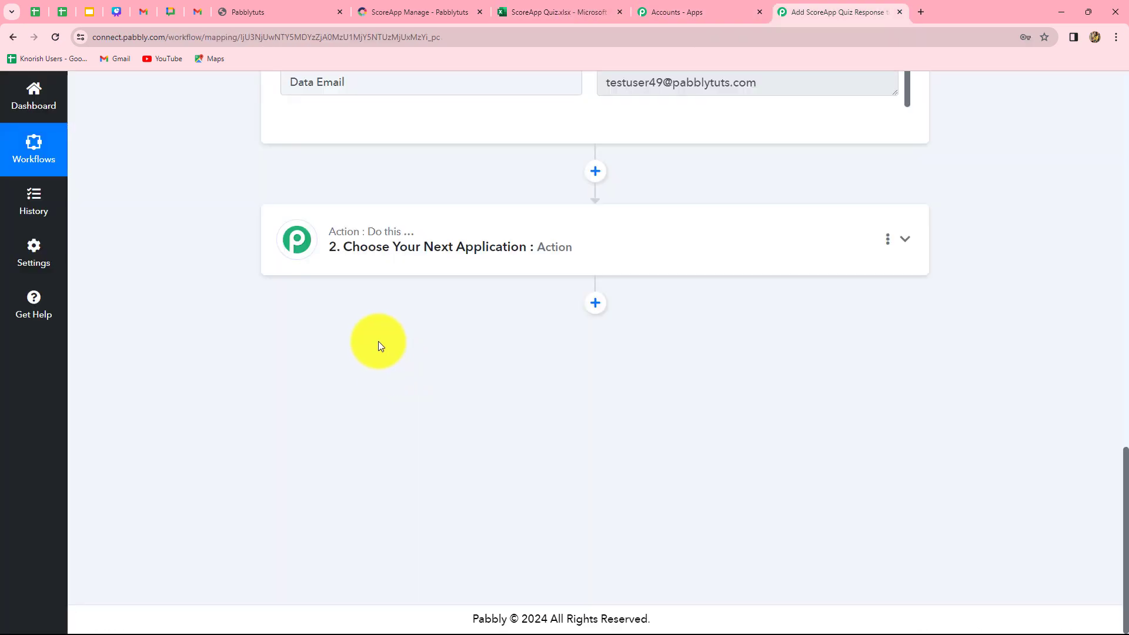
left_click(540, 258)
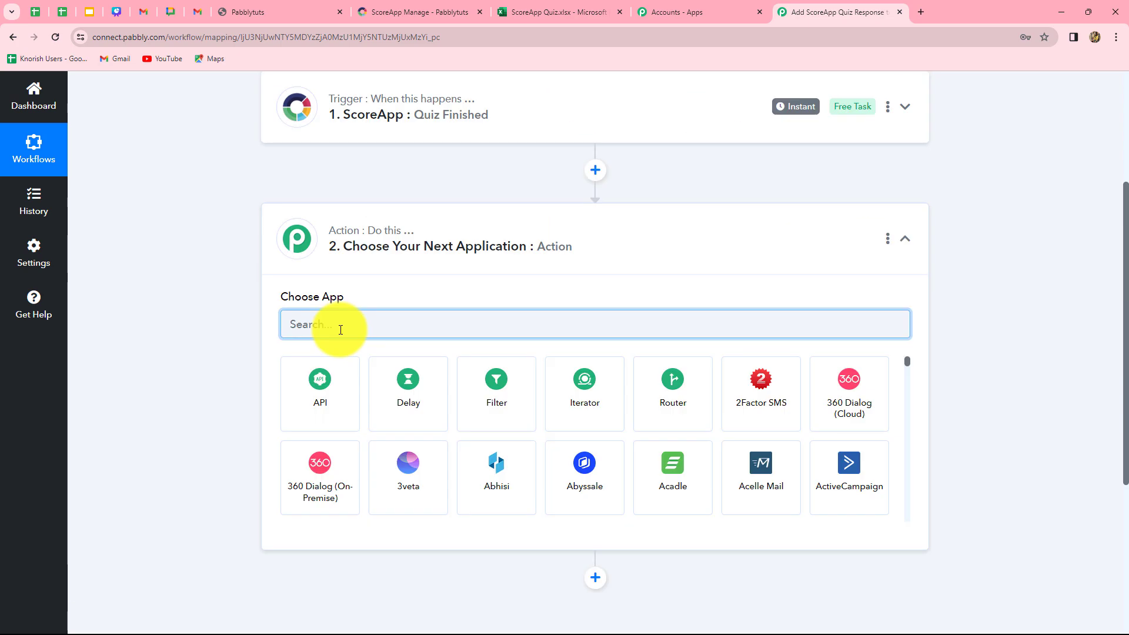
type("Mic")
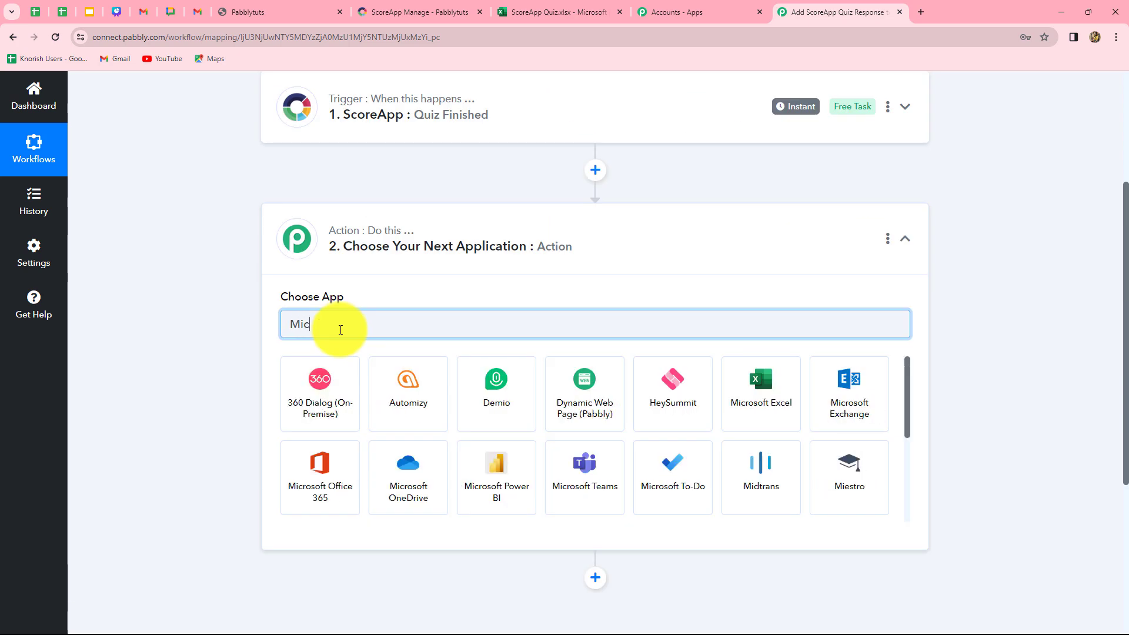
left_click(393, 410)
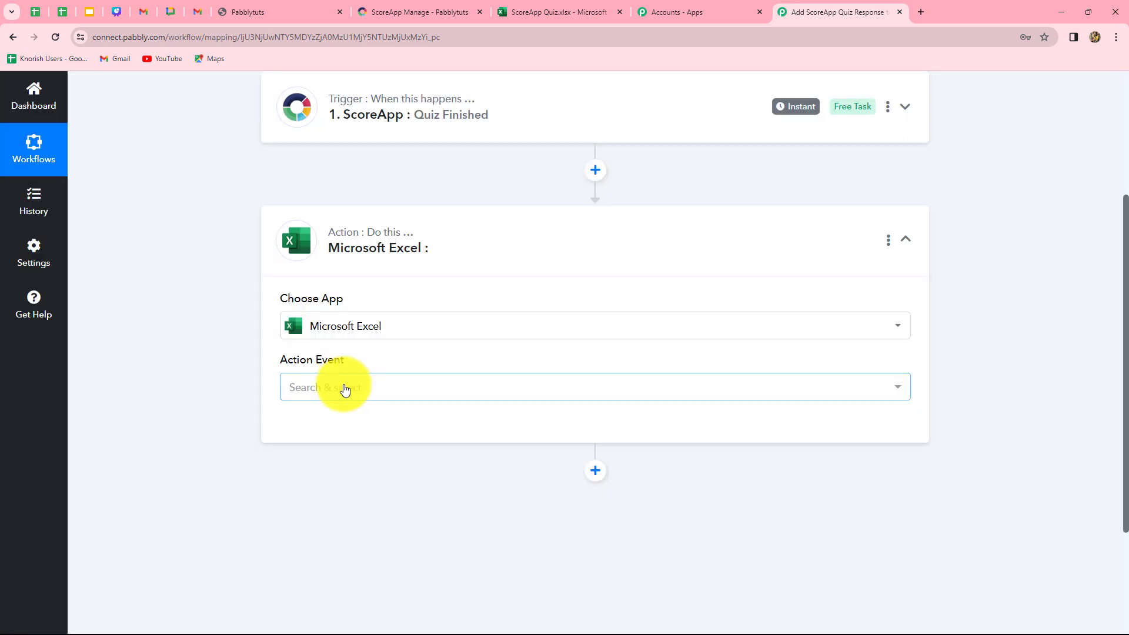
left_click(344, 389)
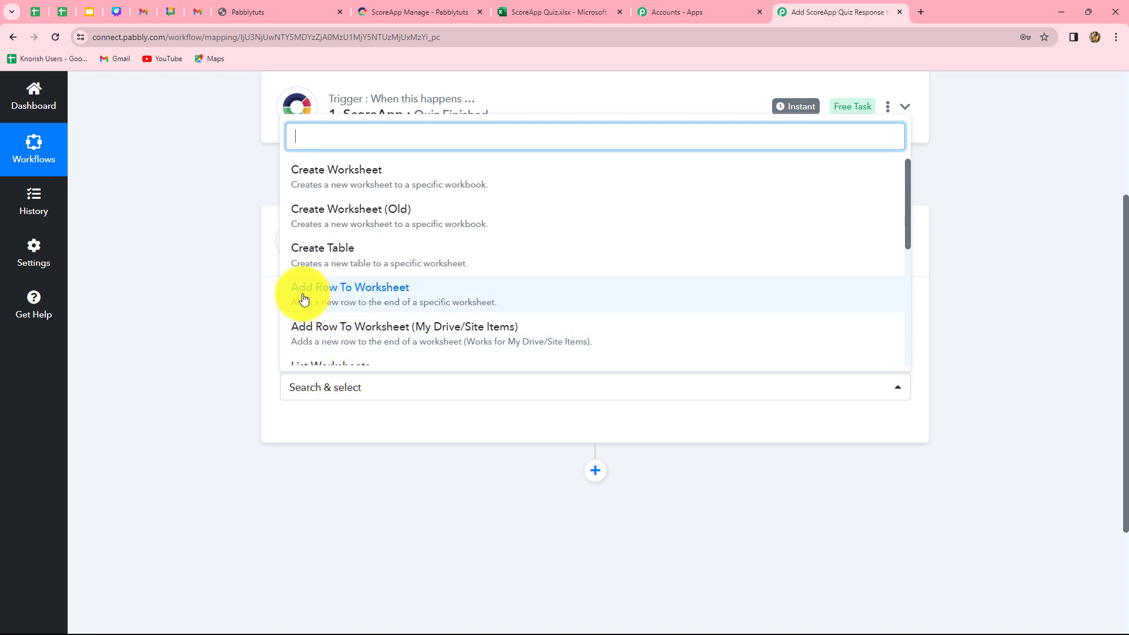
left_click(365, 292)
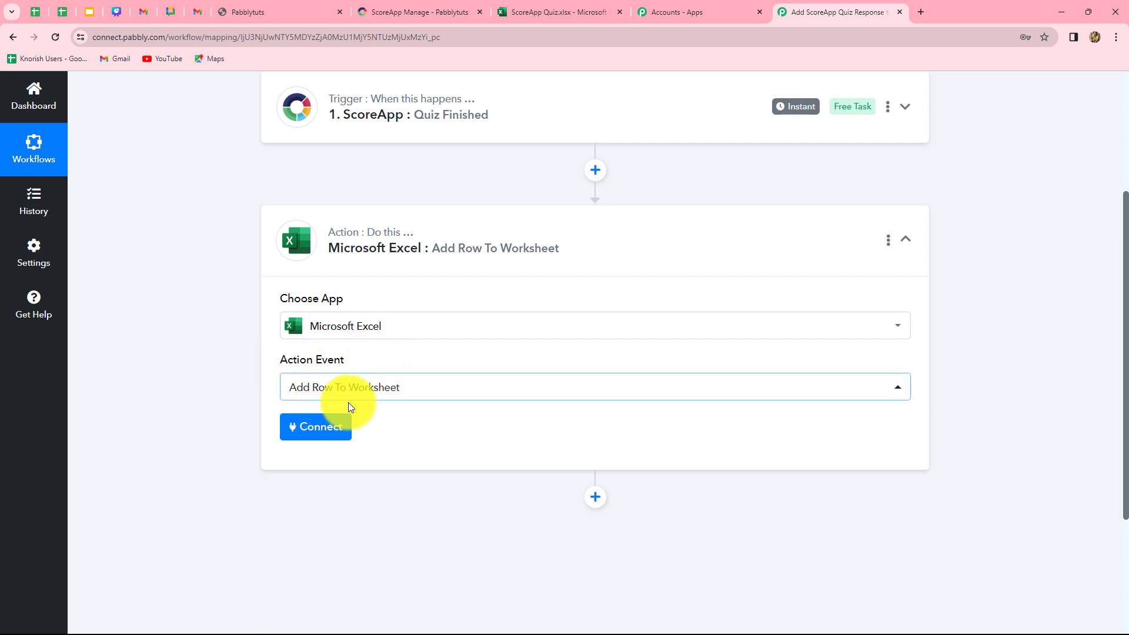
Connect the Microsoft Excel action using the existing connection Microsoft Excel #18 and save it
left_click(324, 435)
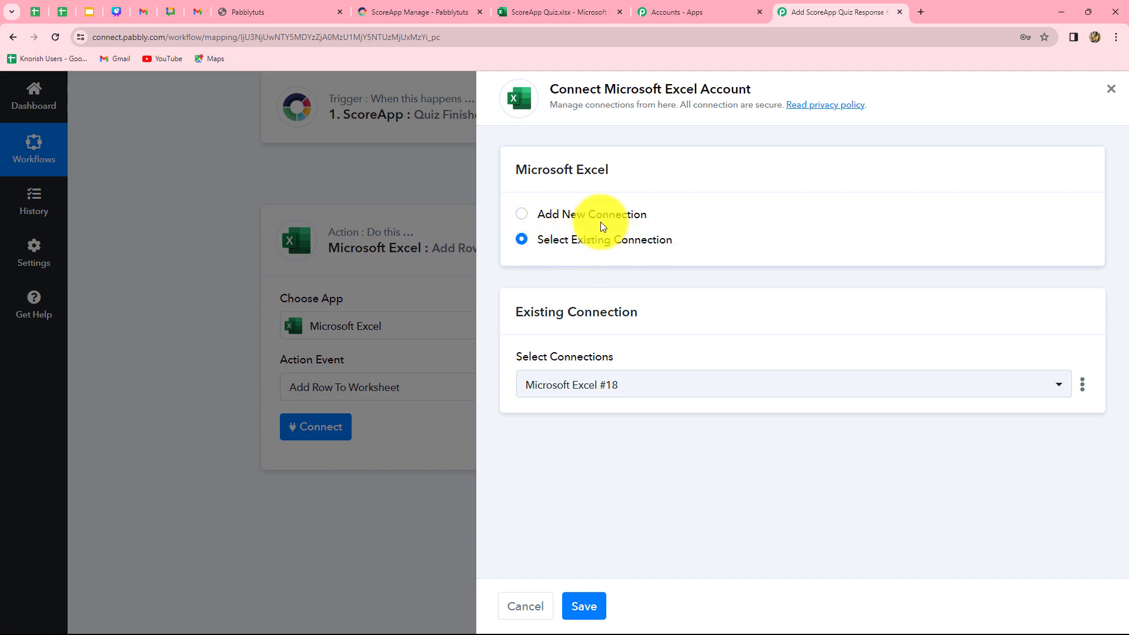
left_click(524, 217)
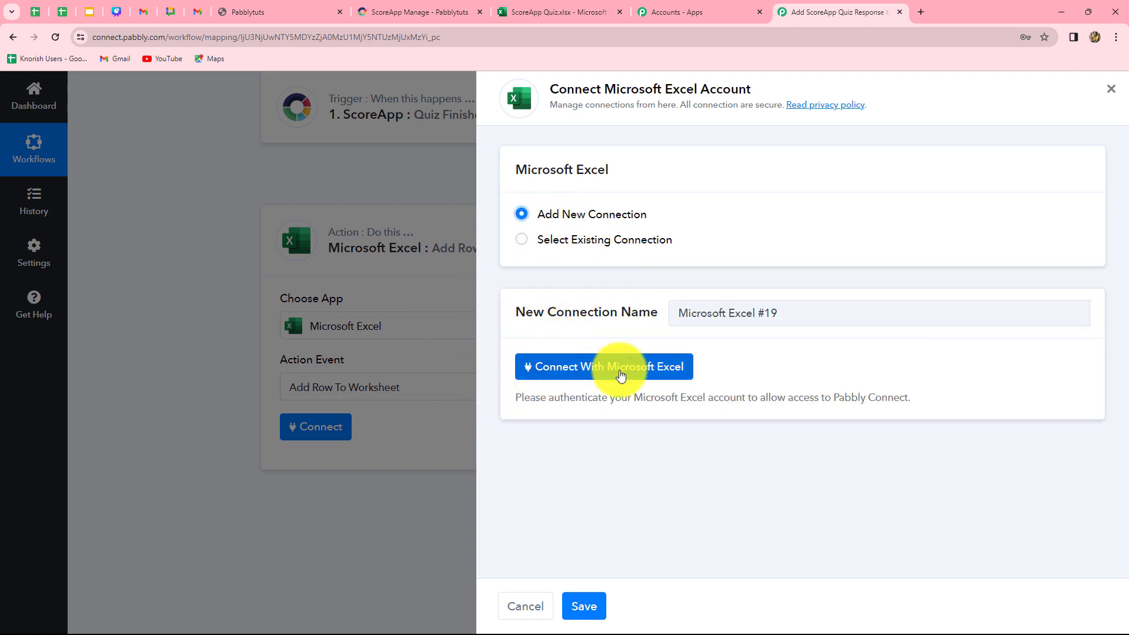
left_click(521, 239)
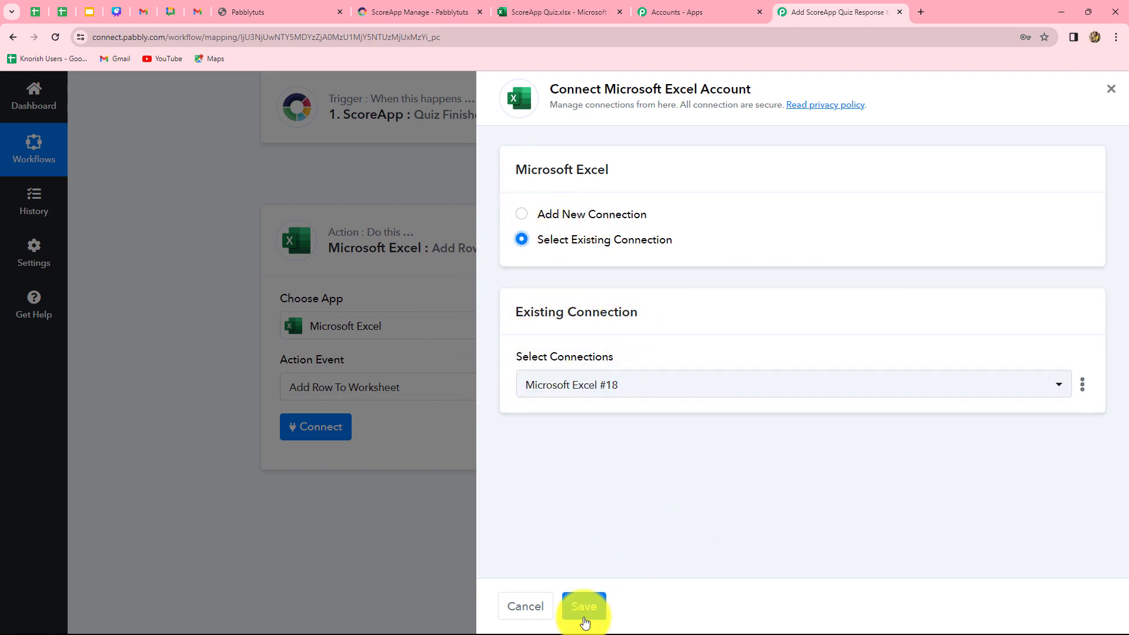
left_click(583, 607)
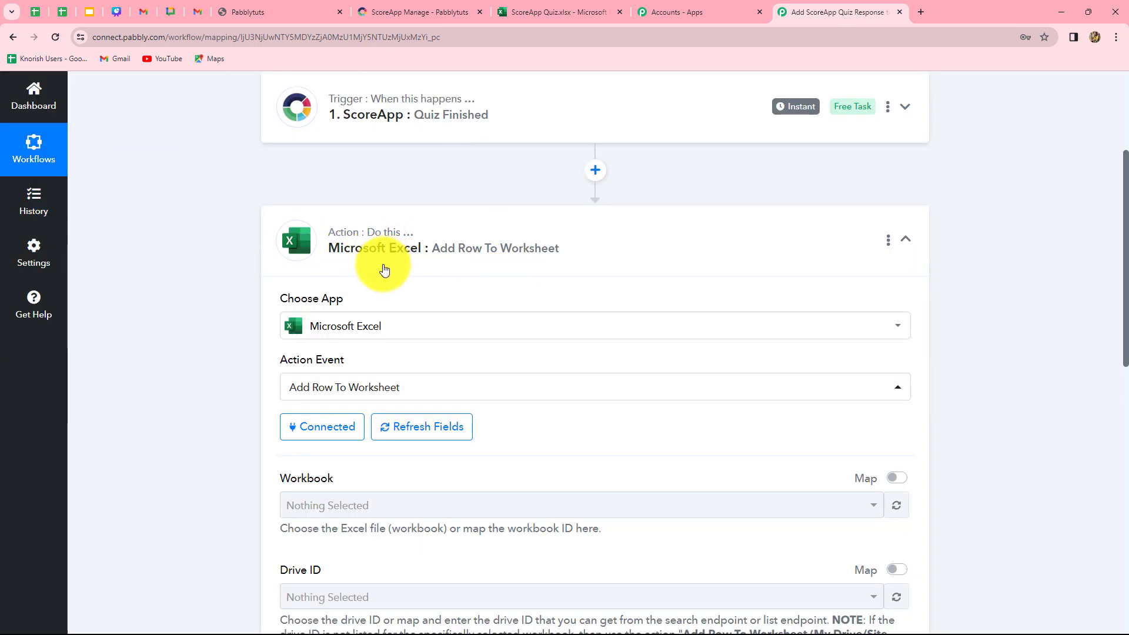
Choose ScoreApp Quiz.xlsx as the workbook for the Add Row To Worksheet action, checking its name in the open Excel file
scroll(498, 343, "down", 4)
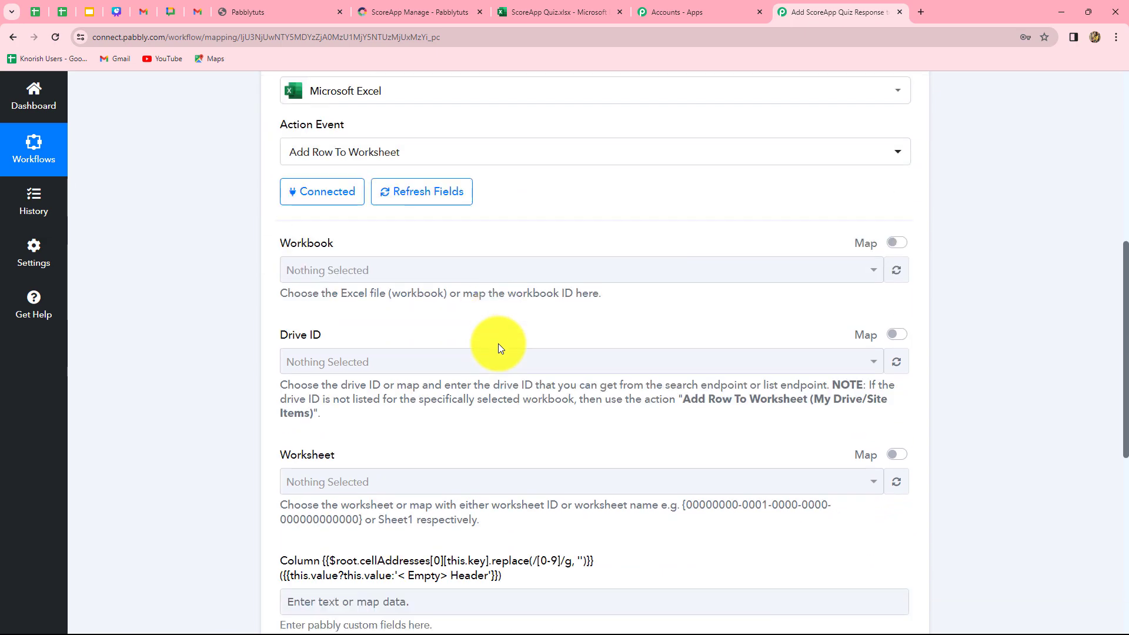
scroll(465, 436, "down", 1)
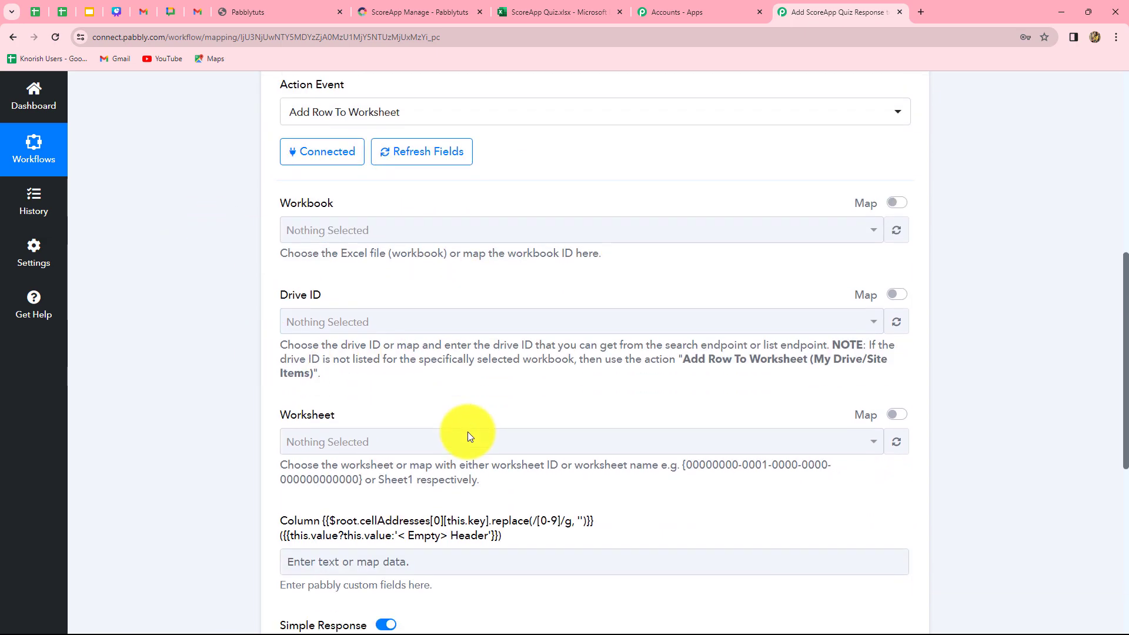
scroll(467, 437, "down", 3)
scroll(468, 437, "up", 4)
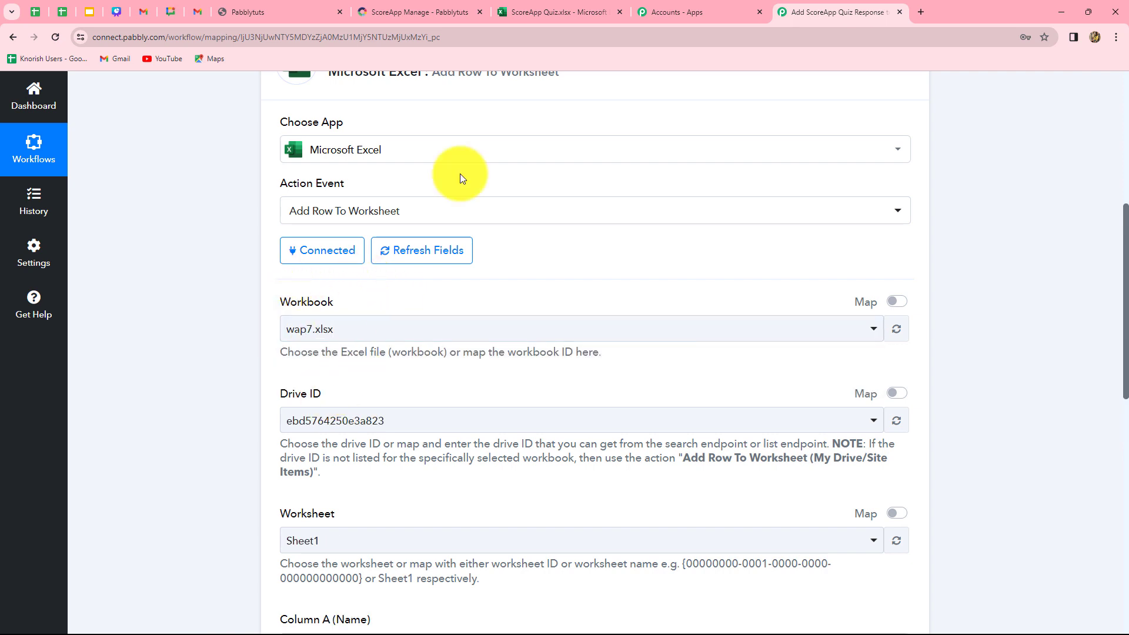
left_click(541, 5)
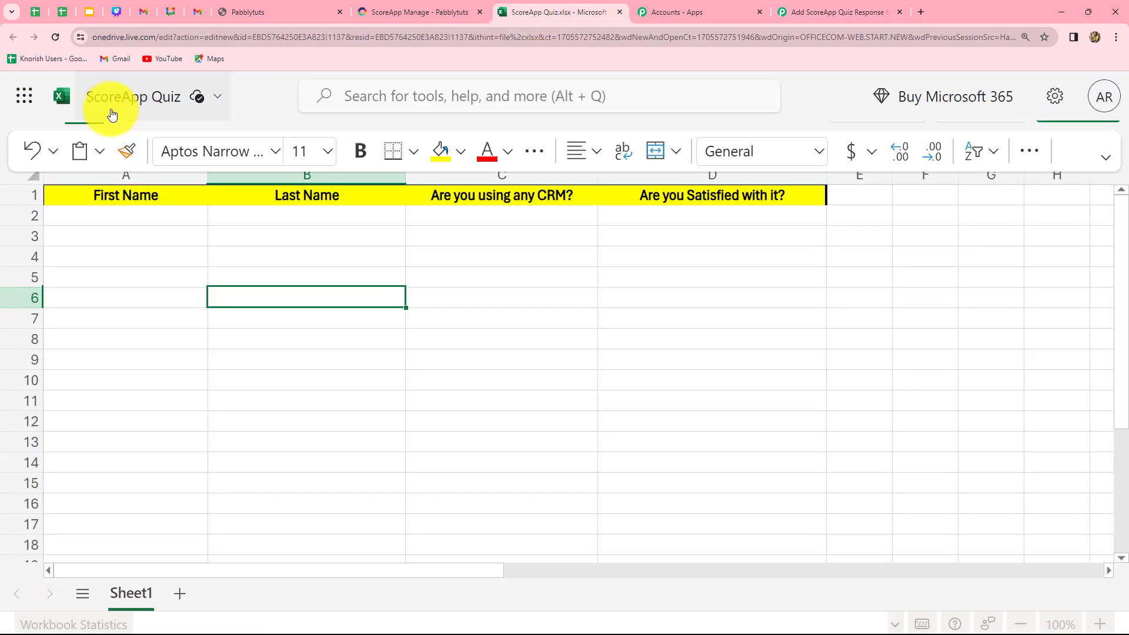
left_click(834, 12)
left_click(359, 332)
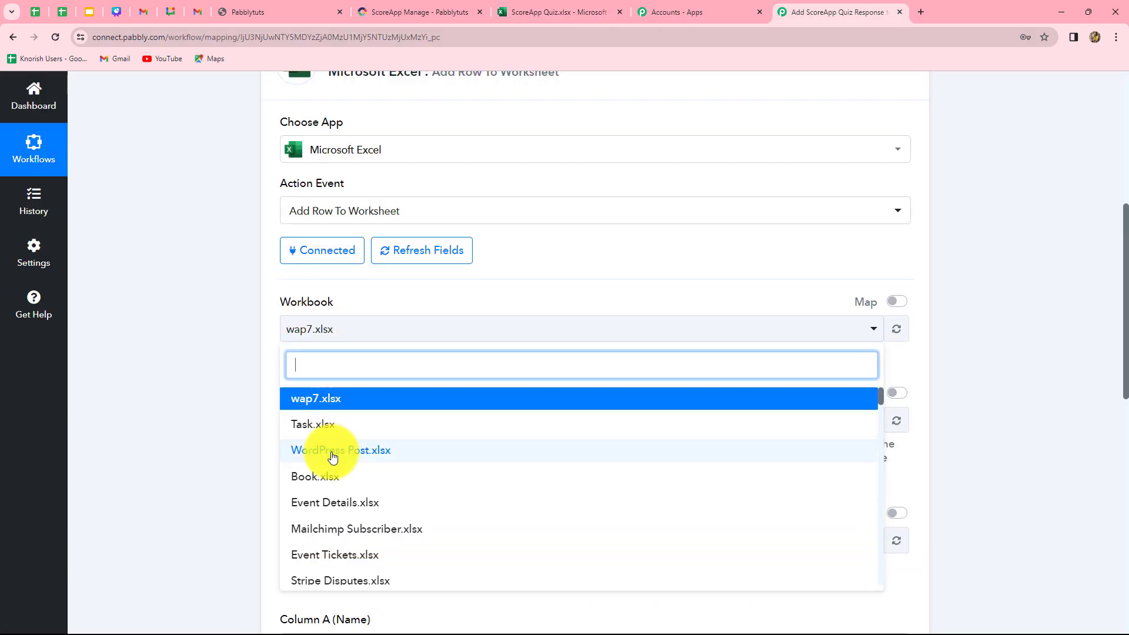
type("sco")
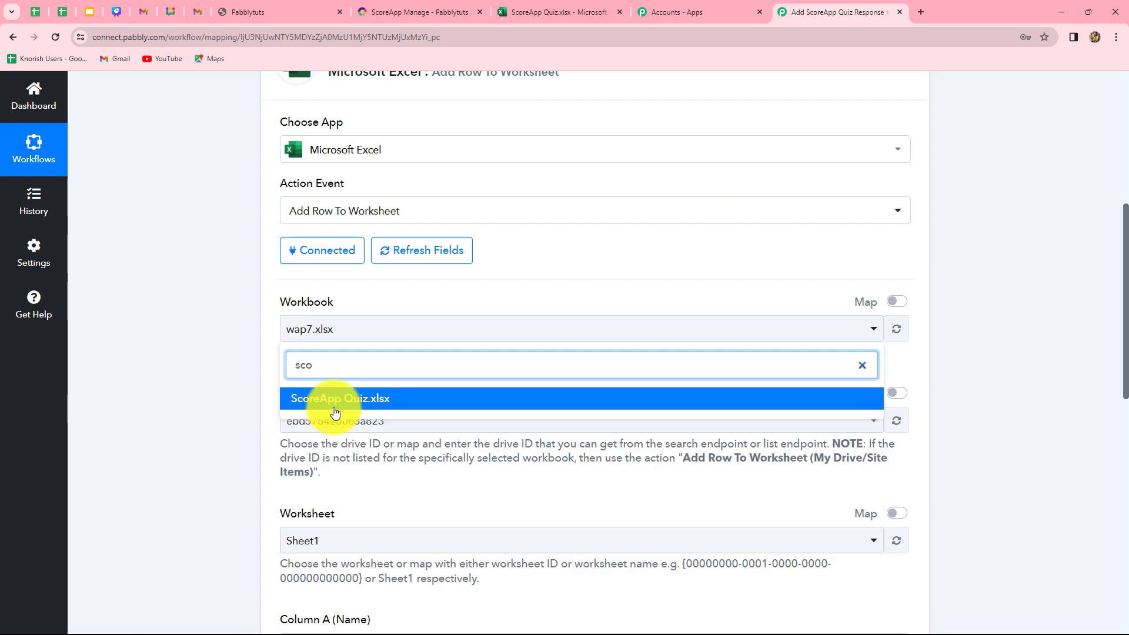
left_click(336, 402)
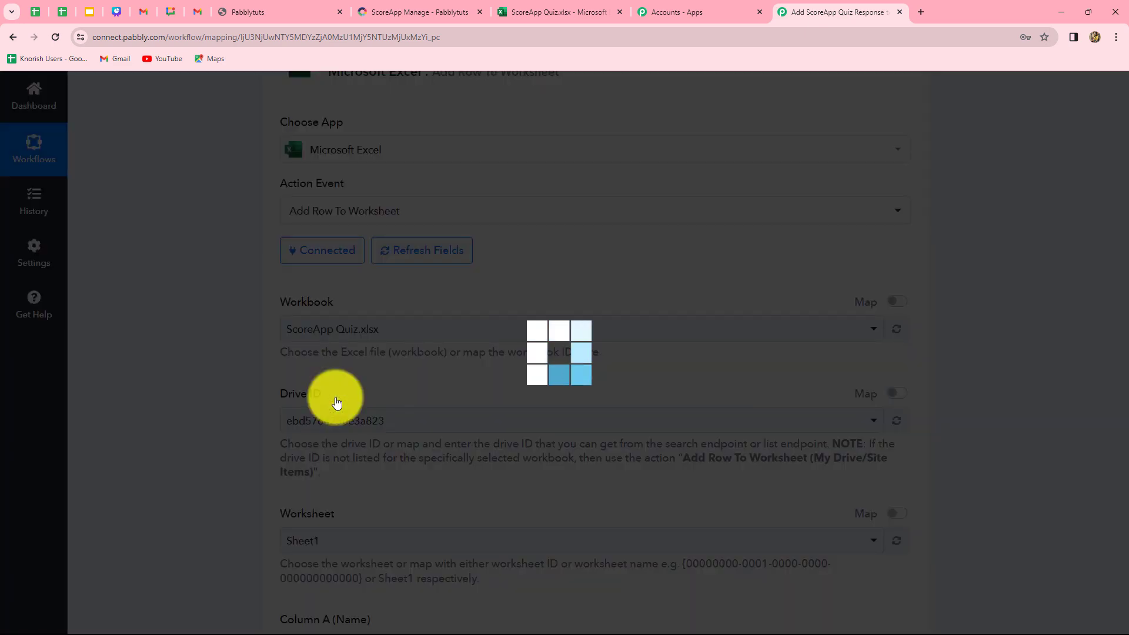
Examine the action's drive, worksheet and column A to D fields against the header row of the ScoreApp Quiz workbook
scroll(381, 373, "down", 2)
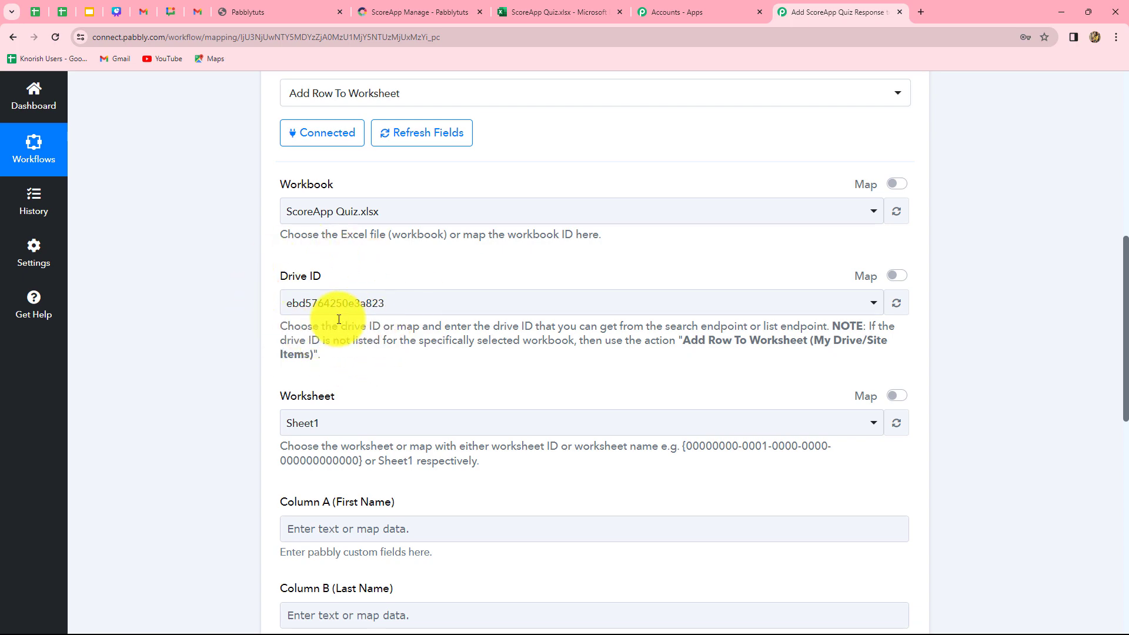
scroll(414, 405, "down", 3)
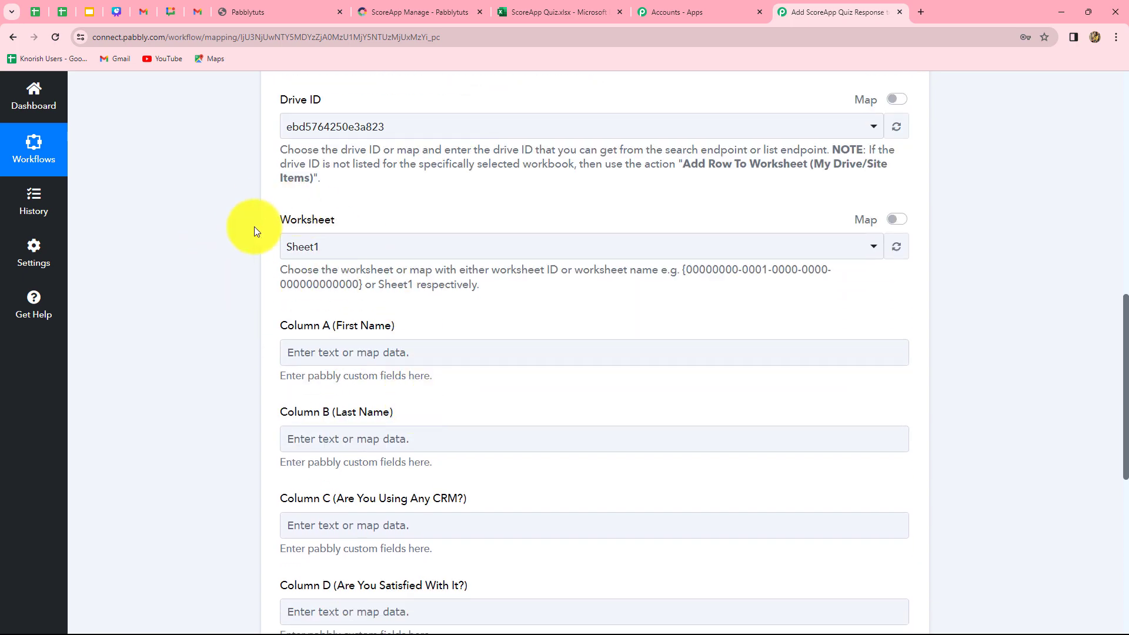
left_click(320, 351)
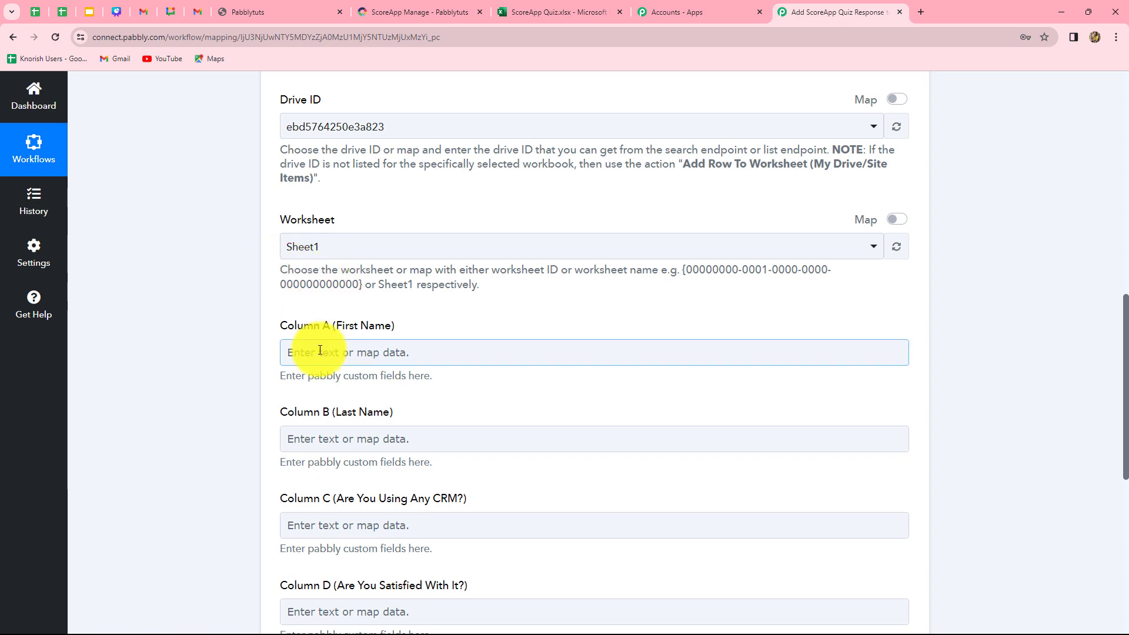
left_click(580, 9)
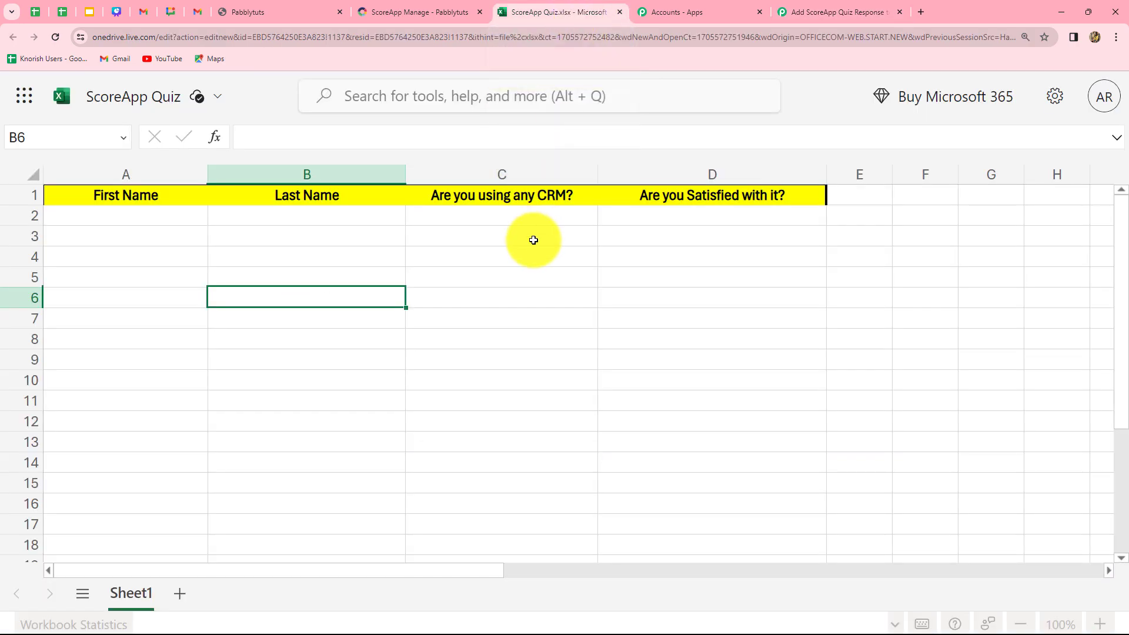
left_click(807, 5)
scroll(364, 356, "down", 3)
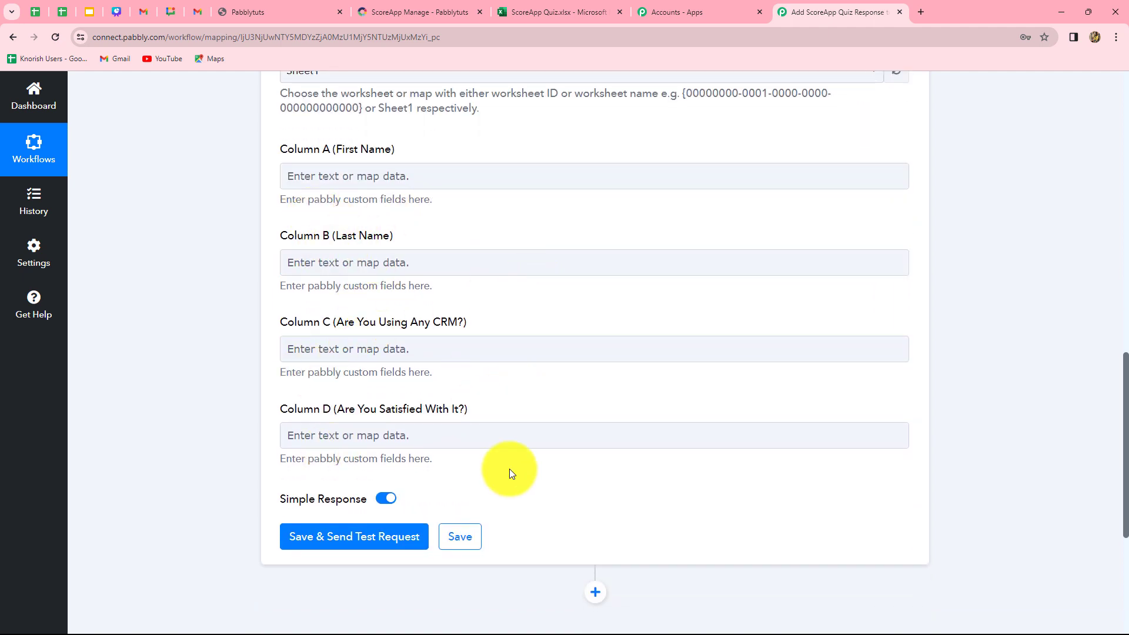
scroll(509, 468, "up", 2)
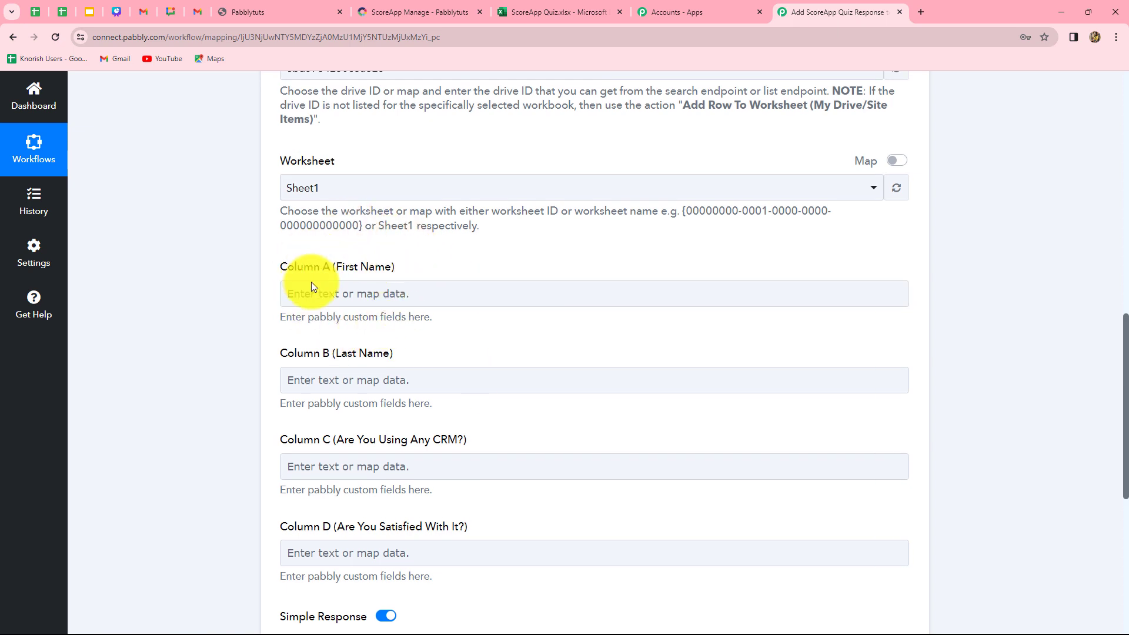
Map Column A (First Name) to the Data First Name value from the ScoreApp Quiz Finished response
left_click(331, 298)
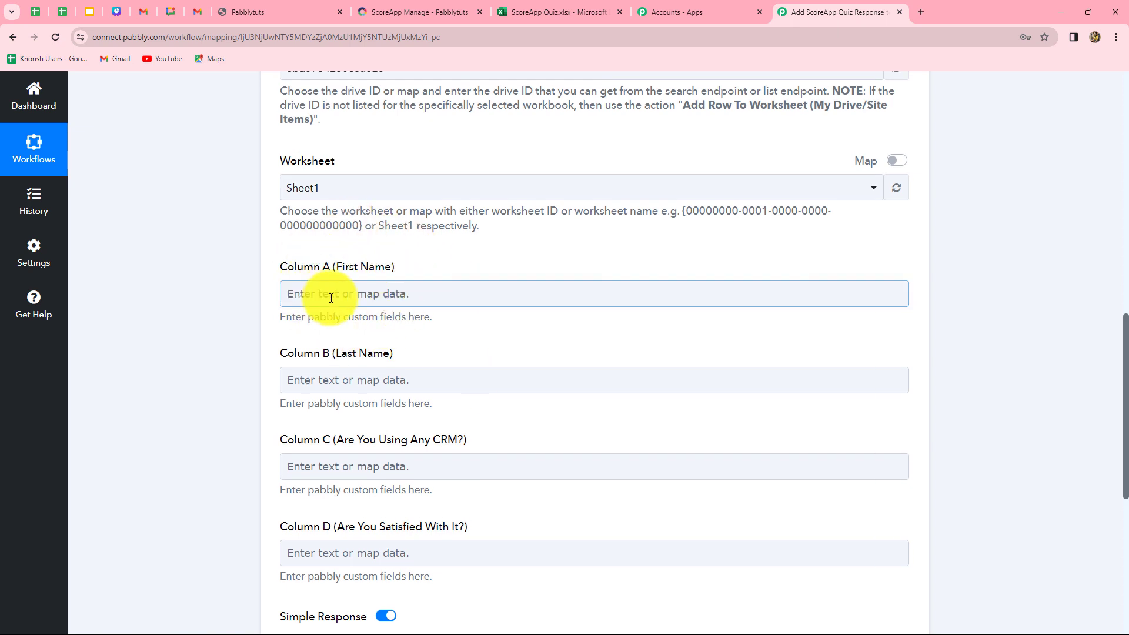
left_click(367, 290)
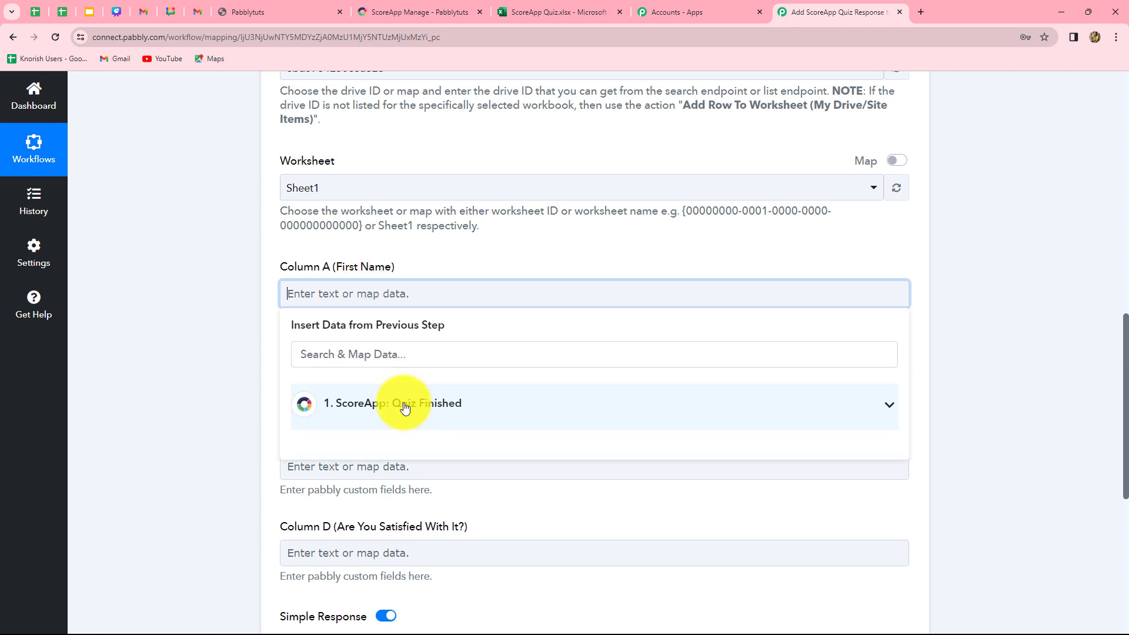
left_click(405, 407)
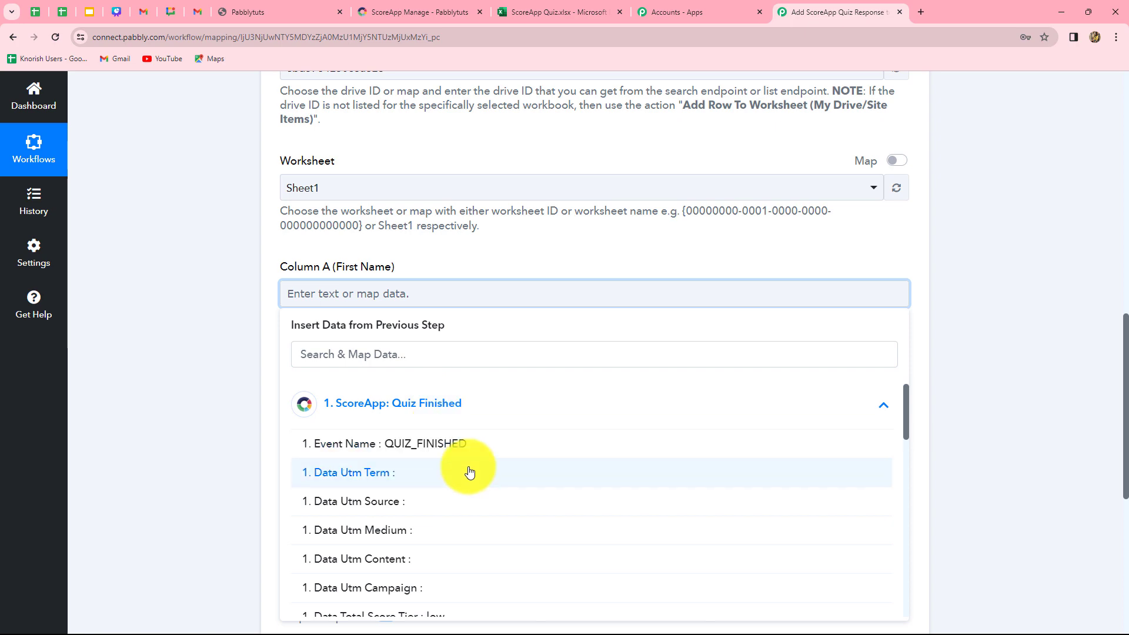
scroll(453, 522, "down", 10)
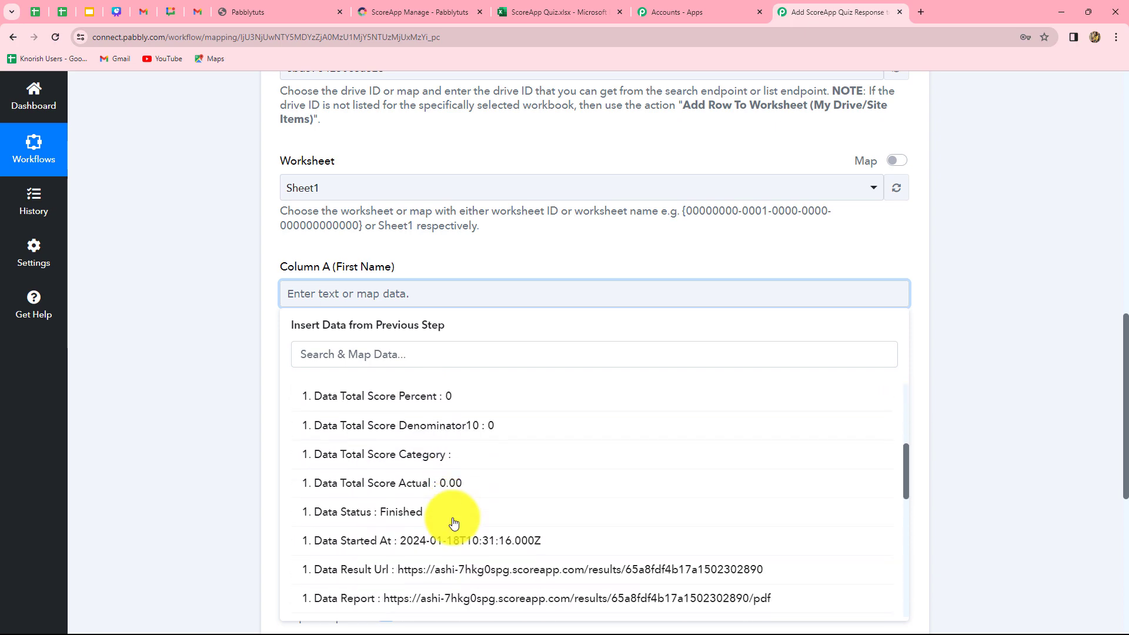
scroll(453, 522, "down", 2)
scroll(453, 523, "up", 5)
scroll(453, 523, "down", 5)
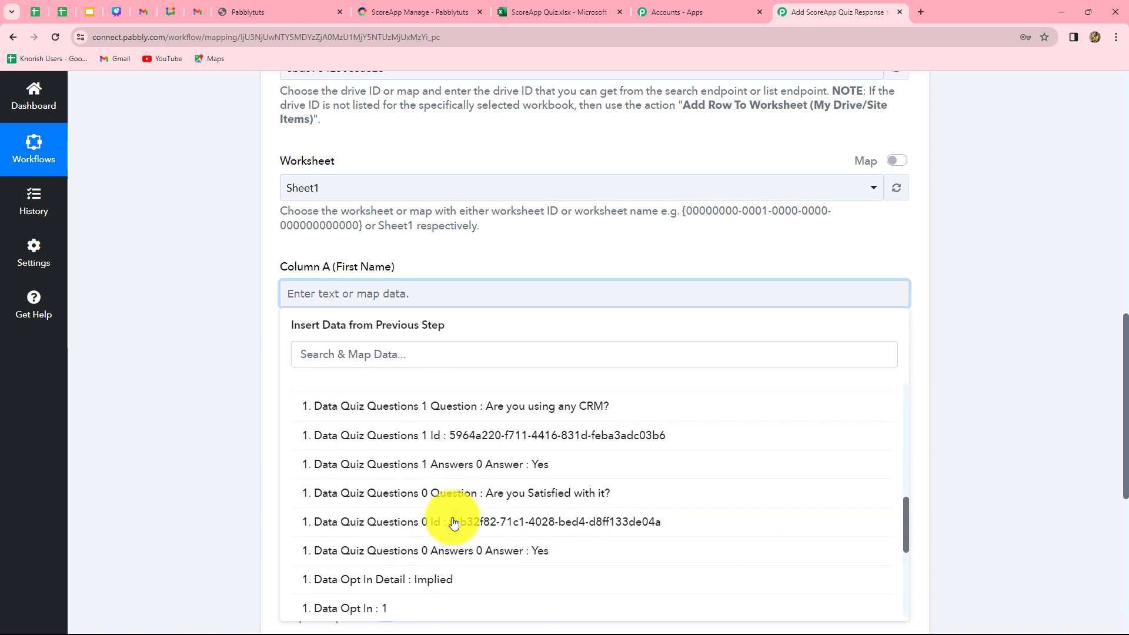
scroll(453, 523, "down", 5)
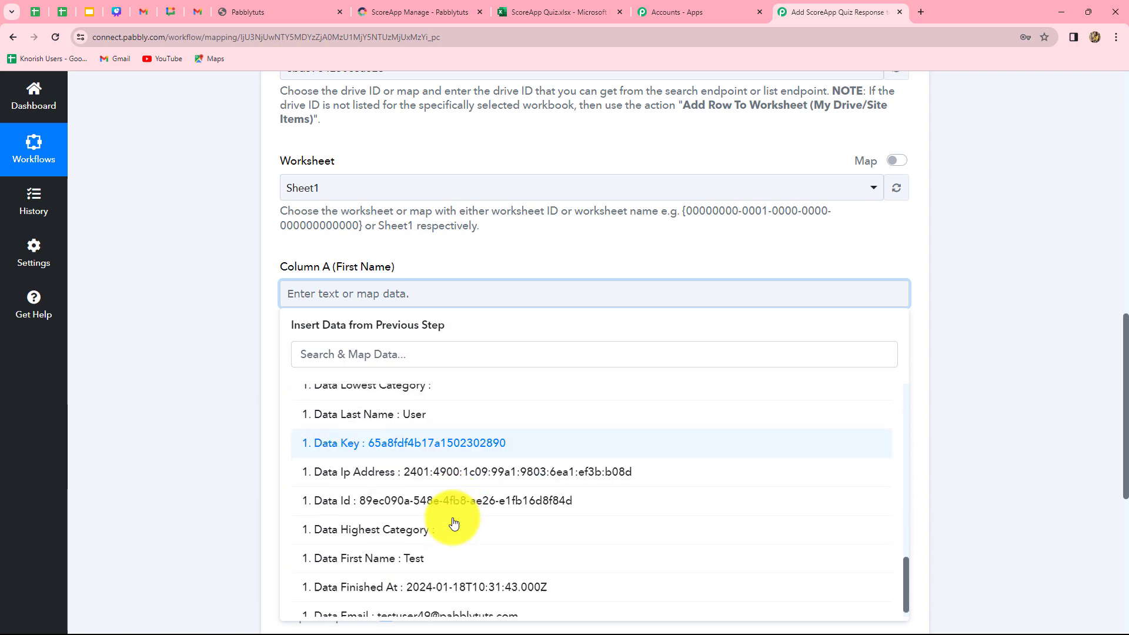
left_click(416, 546)
left_click(956, 450)
Map Column B (Last Name) to the Data Last Name value from the ScoreApp Quiz Finished response
scroll(489, 450, "down", 3)
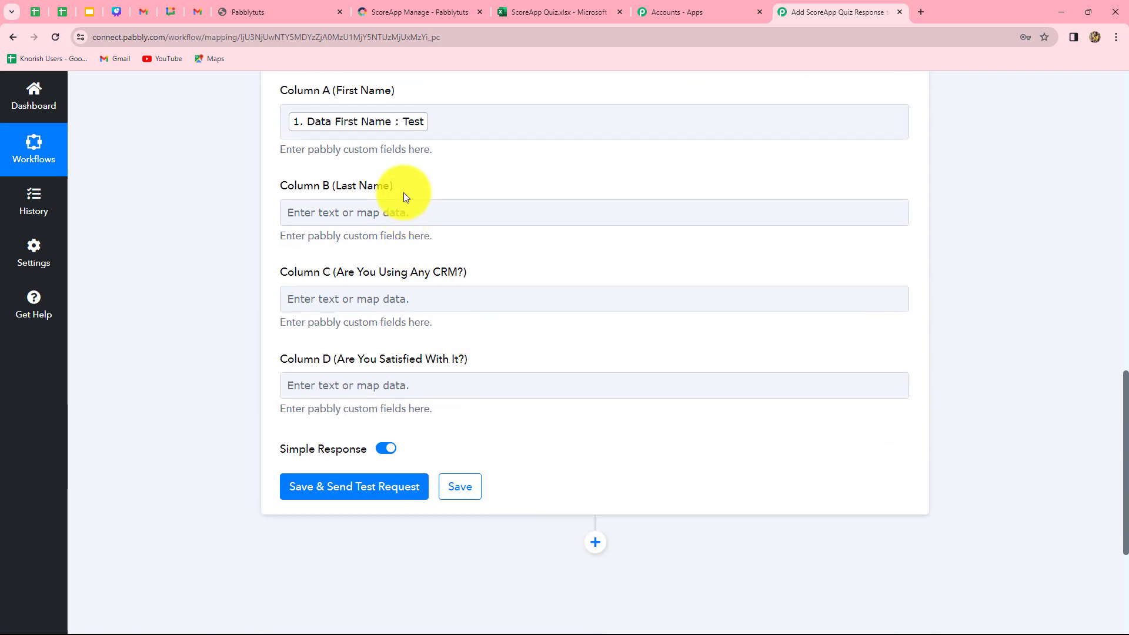
left_click(411, 209)
left_click(441, 327)
scroll(496, 480, "down", 4)
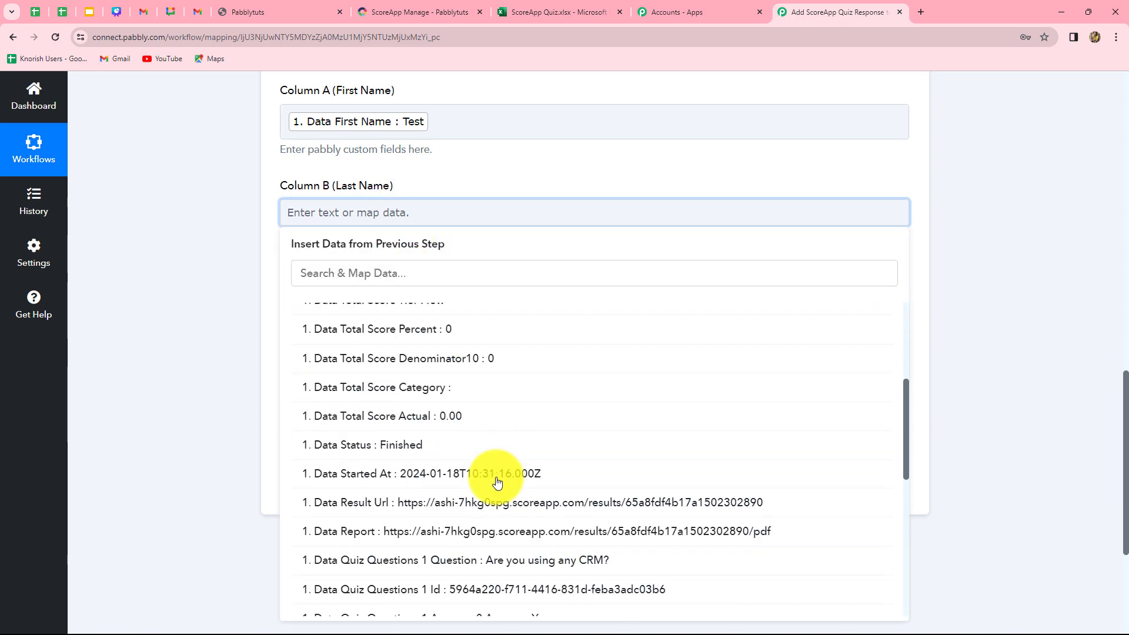
scroll(497, 482, "down", 5)
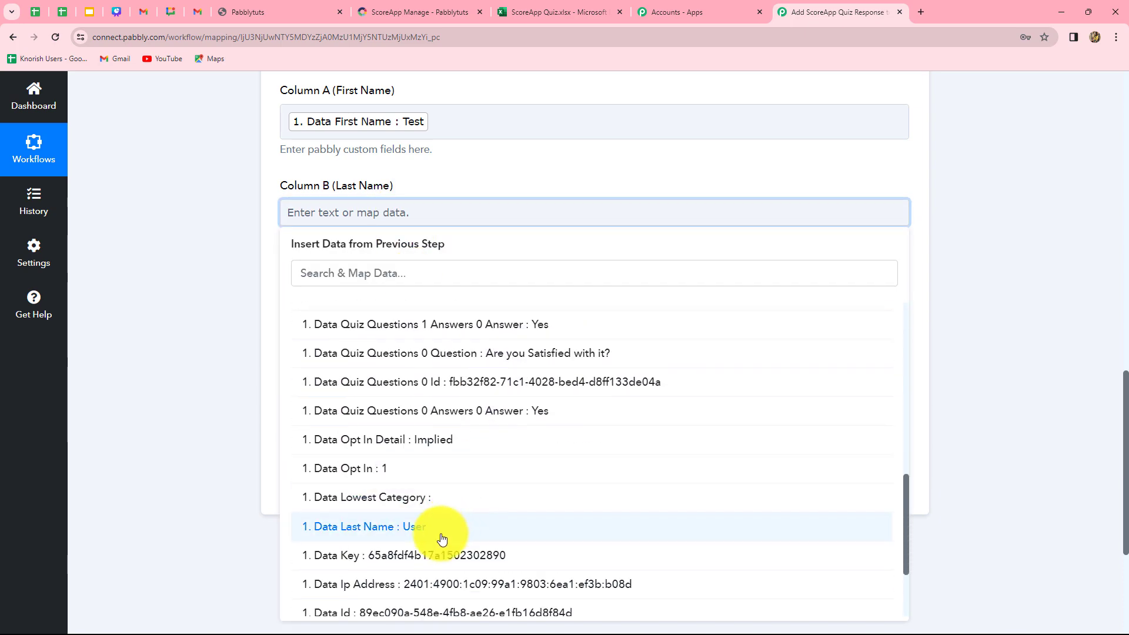
left_click(442, 539)
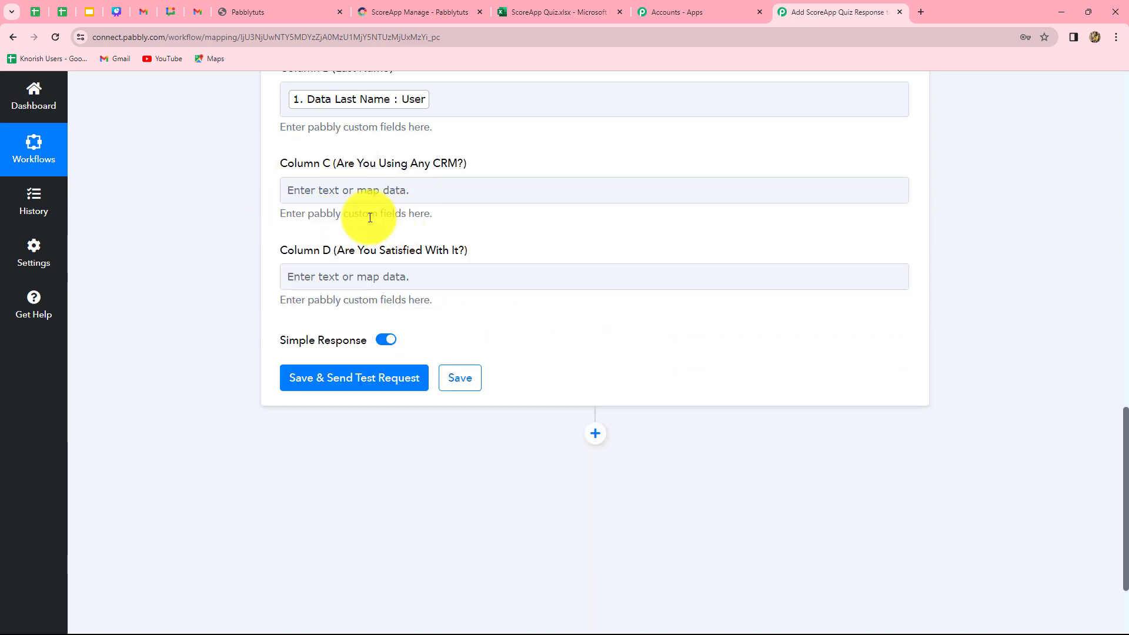
Map Column C (Are You Using Any CRM?) to the Data Quiz Questions 1 Answers 0 Answer value from the ScoreApp step
left_click(426, 184)
left_click(428, 288)
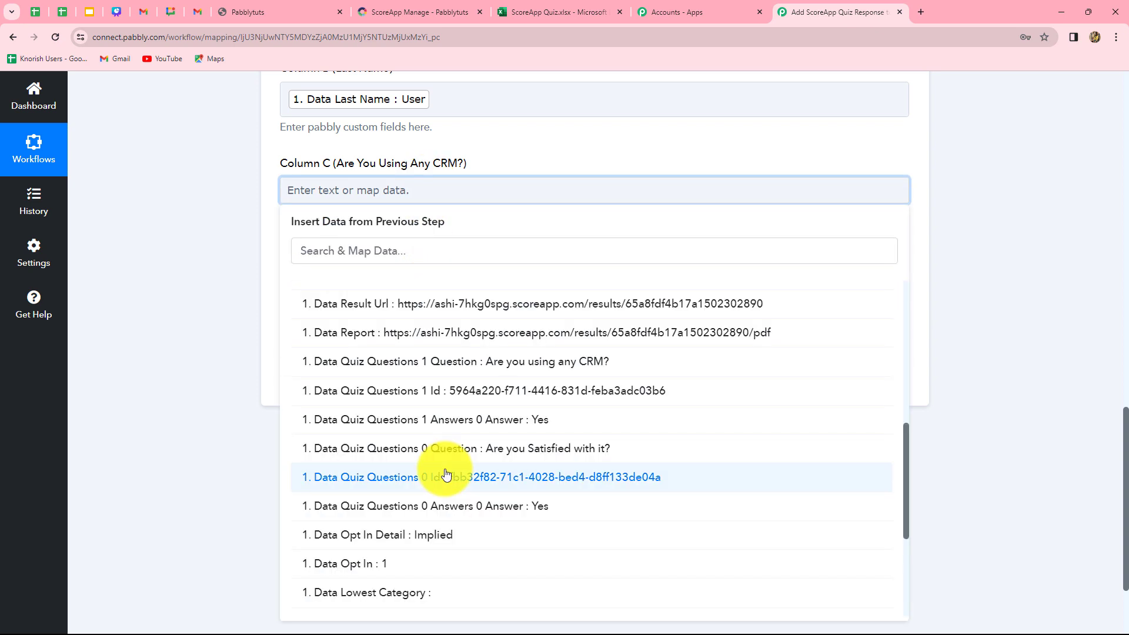
left_click(540, 433)
left_click(1088, 365)
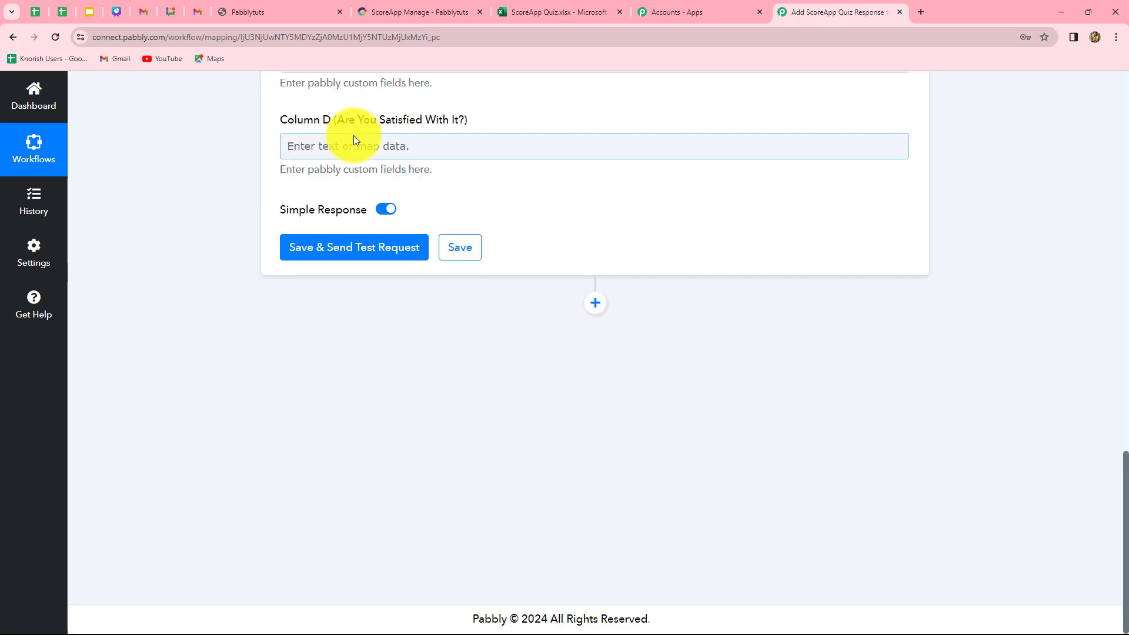
Map Column D (Are You Satisfied With It?) to the Data Quiz Questions 0 Answers 0 Answer value from the ScoreApp step
left_click(414, 141)
left_click(408, 252)
scroll(449, 456, "down", 4)
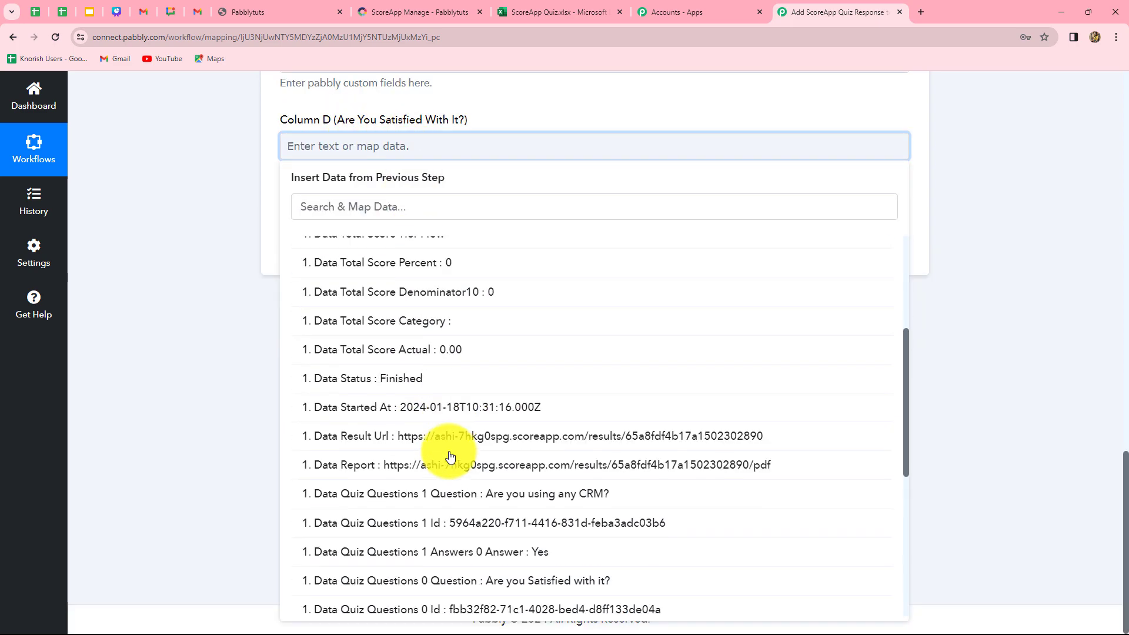
scroll(449, 456, "down", 6)
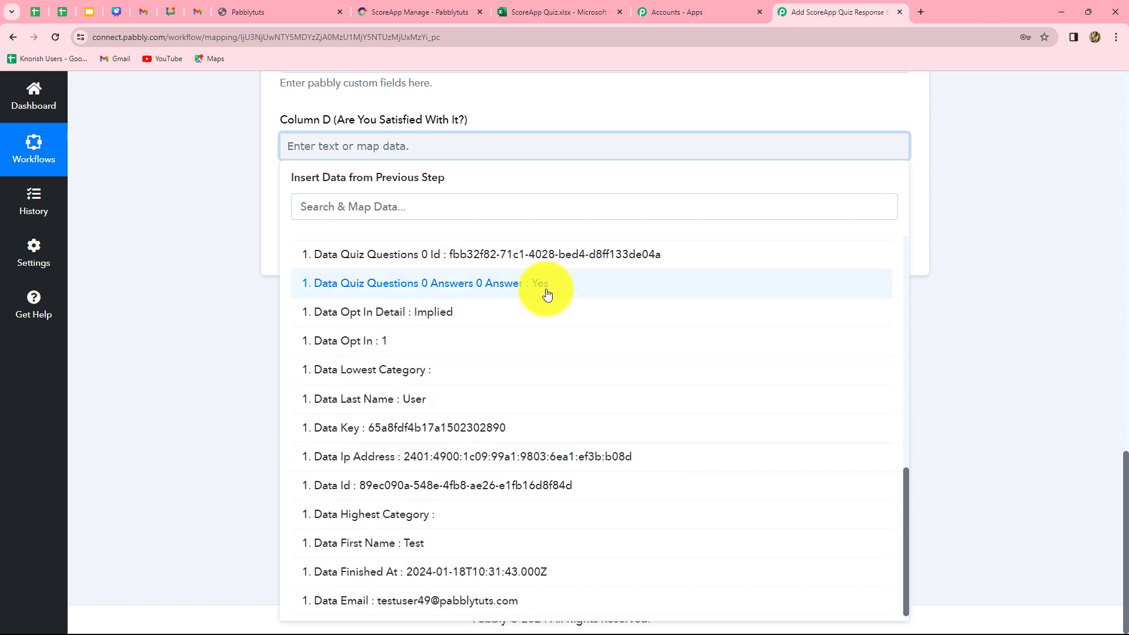
left_click(546, 294)
left_click(164, 128)
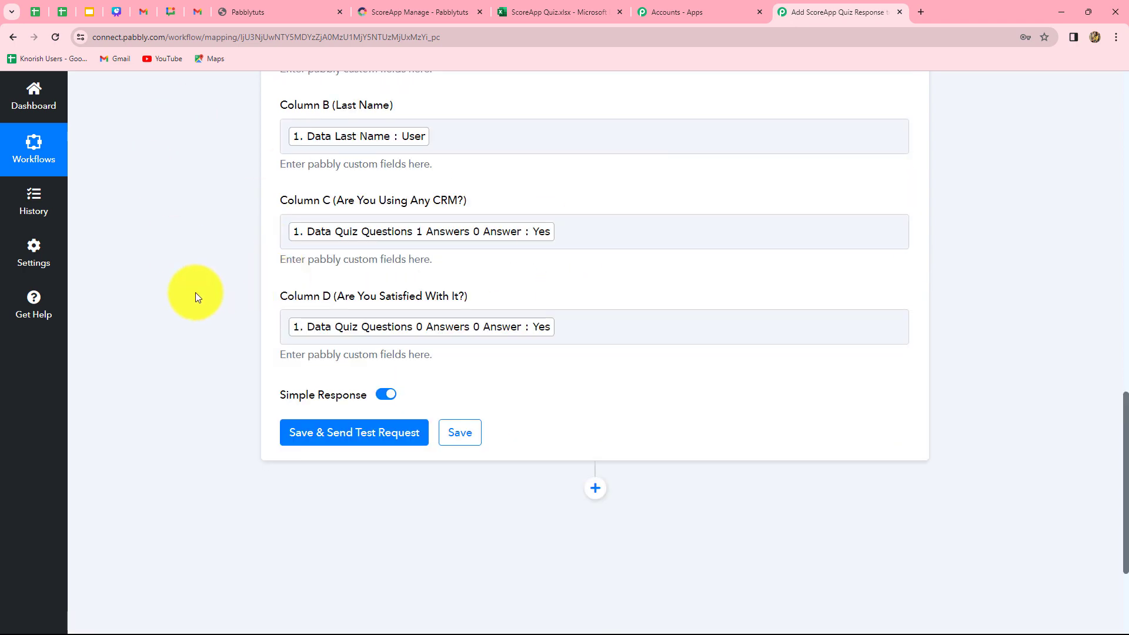
Review the four column mappings, save the Microsoft Excel action and send a test request
scroll(195, 291, "up", 4)
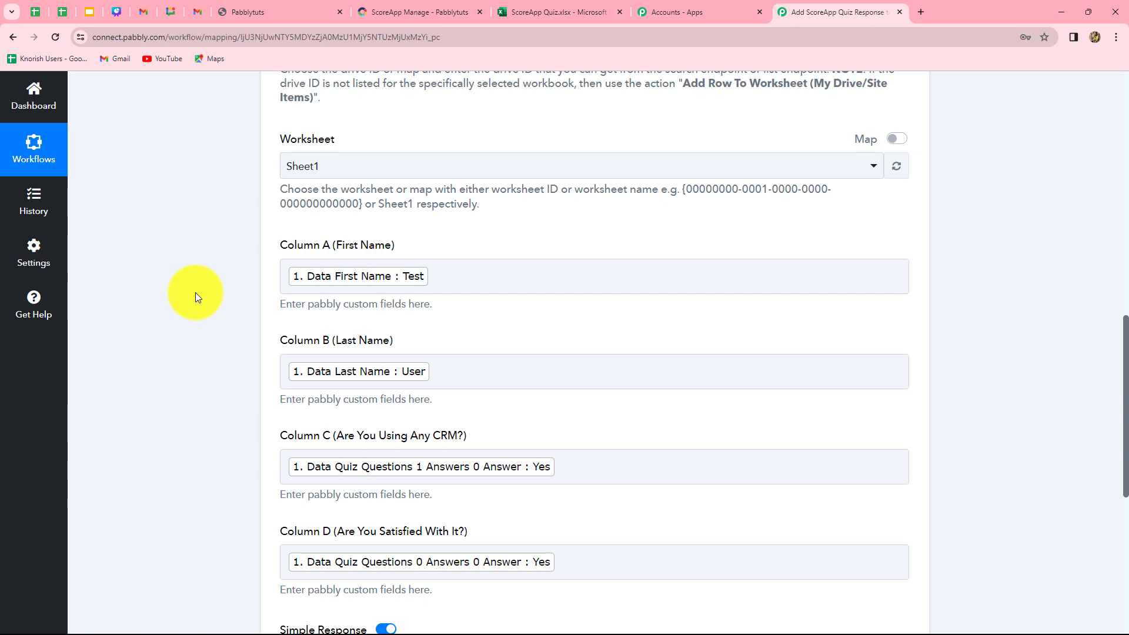
scroll(195, 292, "down", 2)
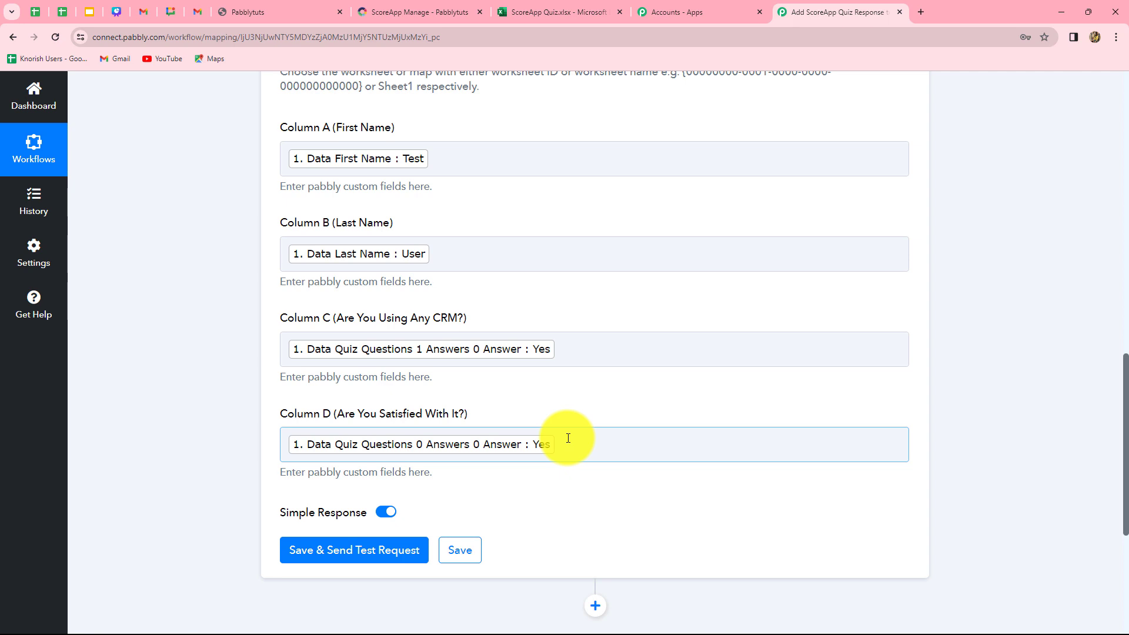
scroll(642, 515, "down", 1)
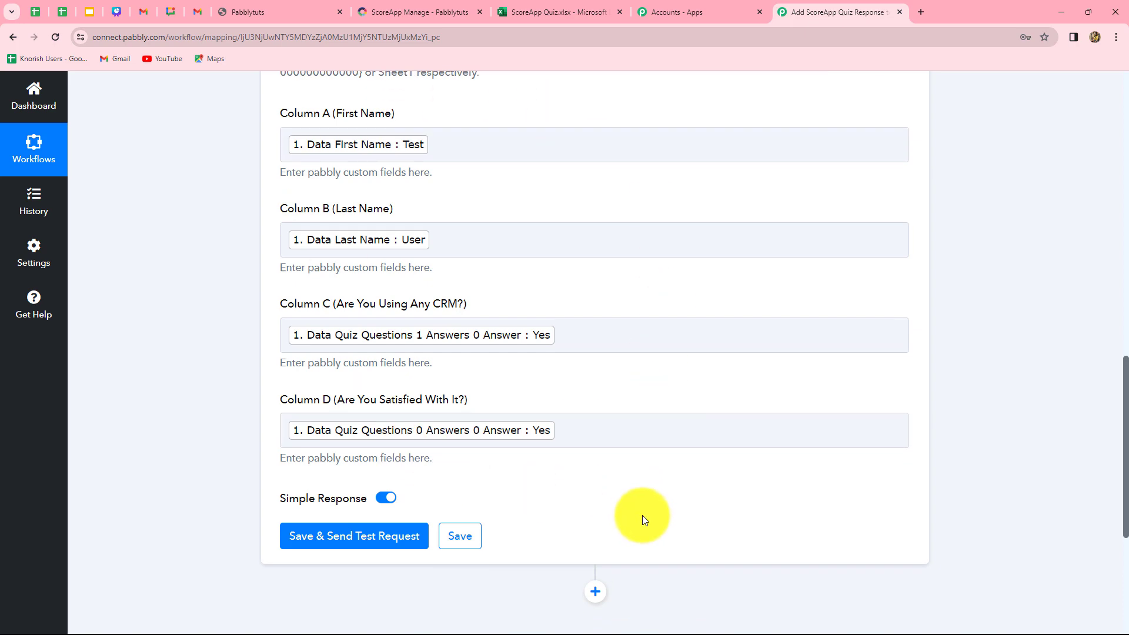
scroll(642, 515, "down", 3)
left_click(343, 376)
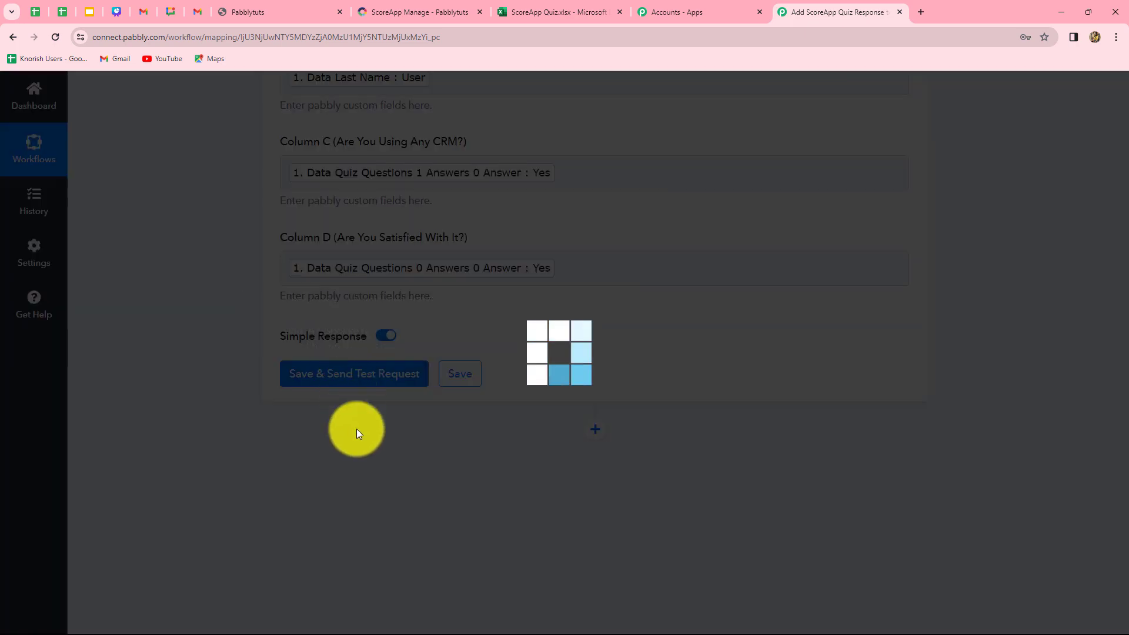
scroll(1063, 438, "down", 4)
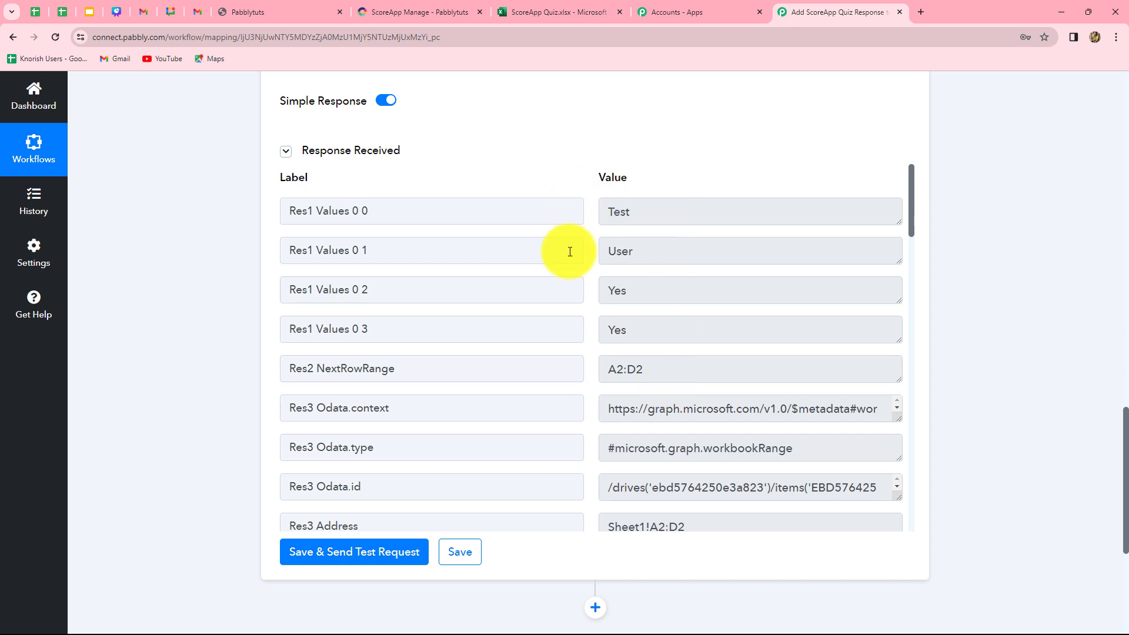
Check Sheet1 of the ScoreApp Quiz workbook for the test row and switch to the ScoreApp integration settings
left_click(580, 9)
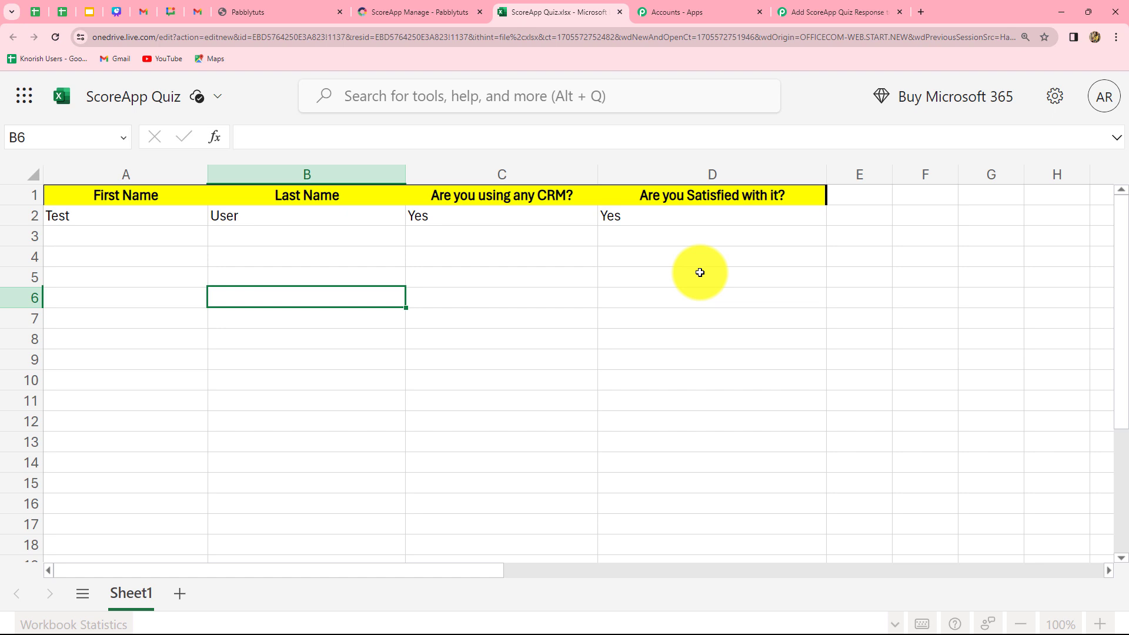
left_click(404, 11)
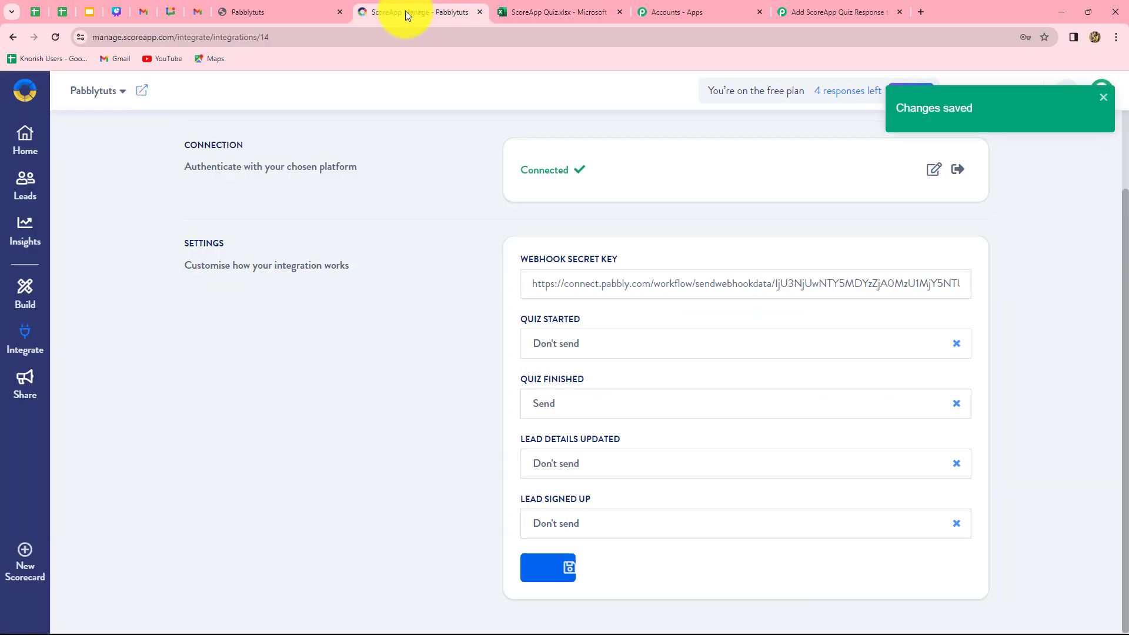
Check Sheet1 of the ScoreApp Quiz workbook, switch to the Pabblytuts quiz and go back to its start page
left_click(543, 9)
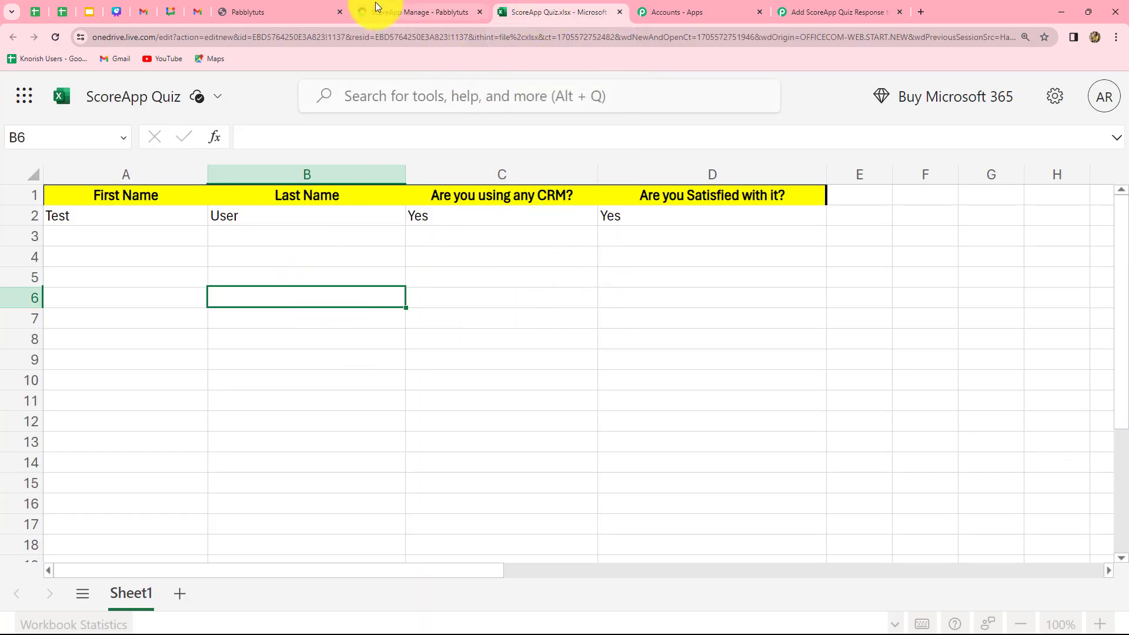
left_click(278, 15)
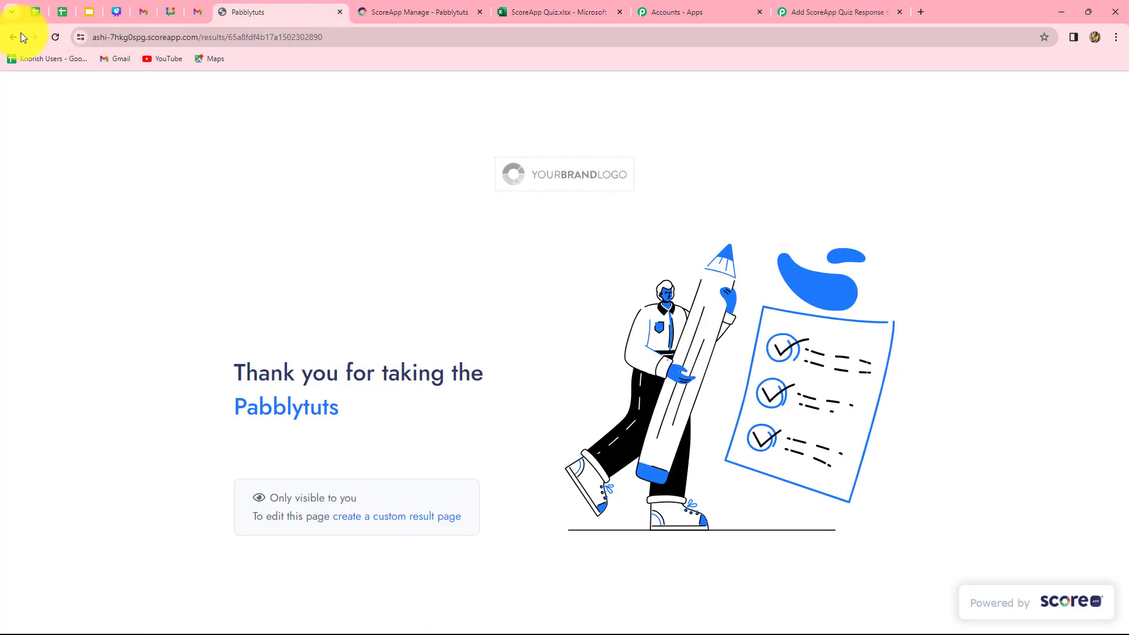
left_click(16, 34)
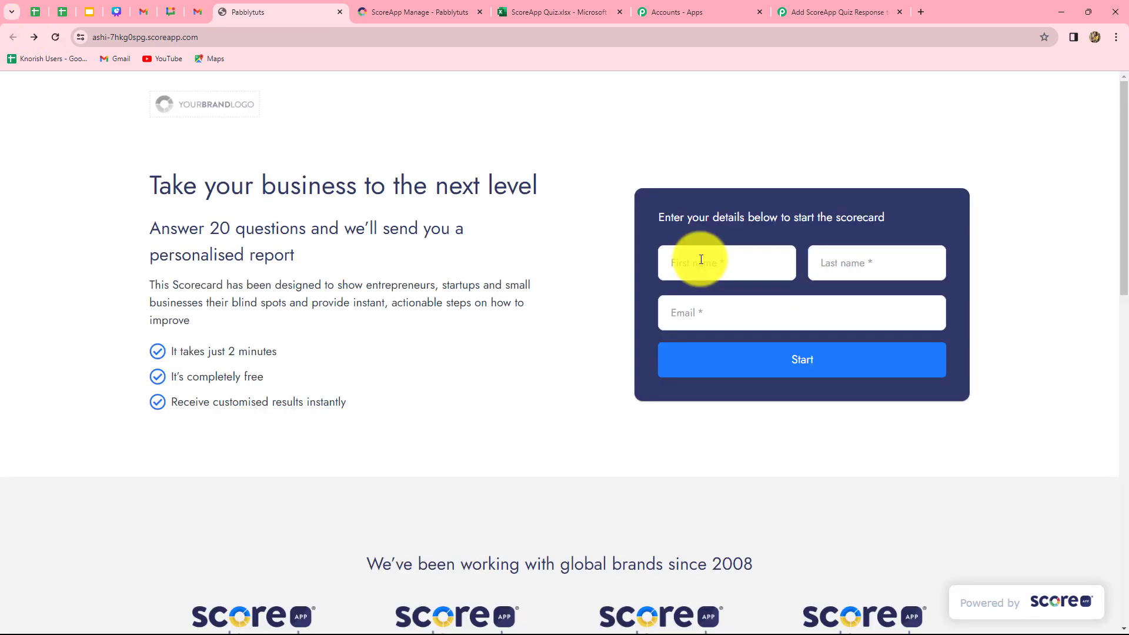
Enter the test respondent's first name, last name and email in the scorecard form and start the quiz
left_click(701, 259)
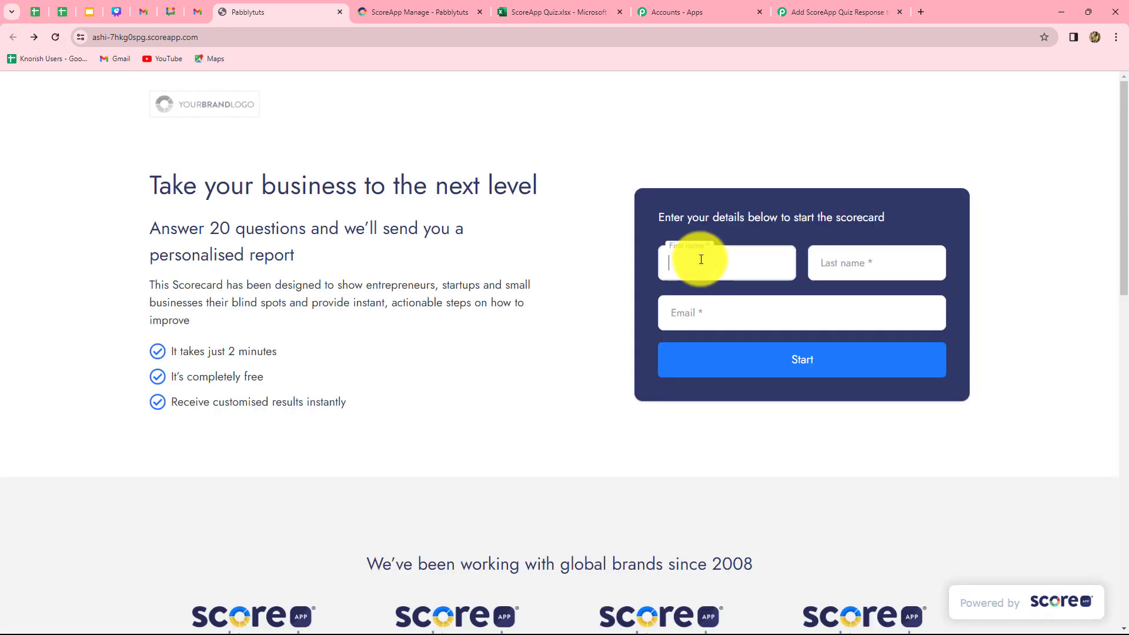
type("Dummy")
left_click(844, 265)
type("User")
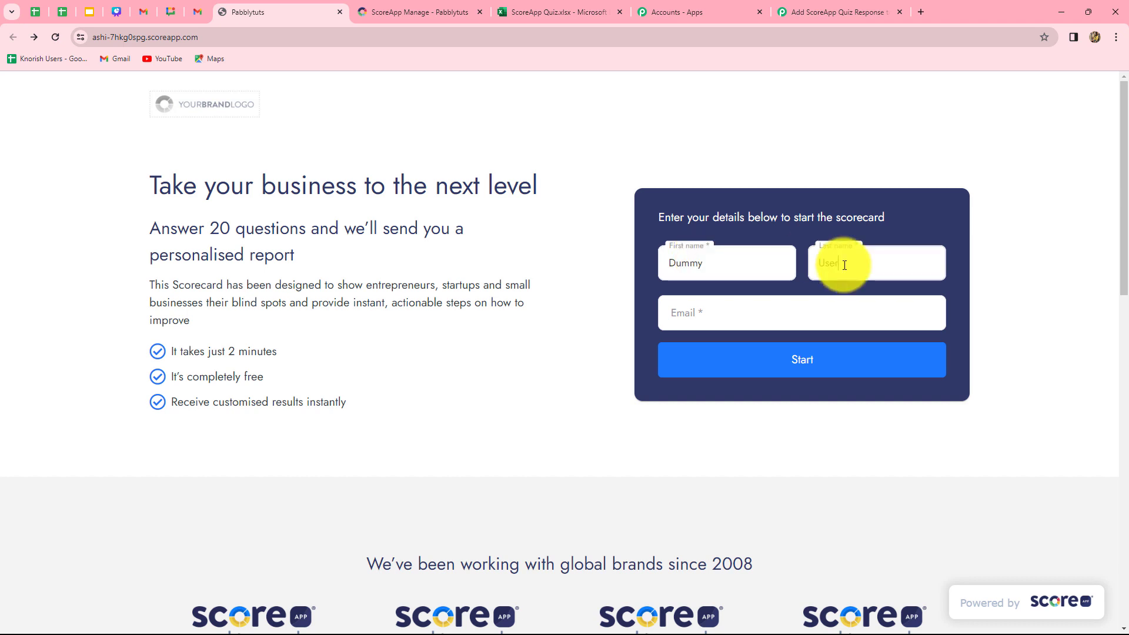
left_click(771, 327)
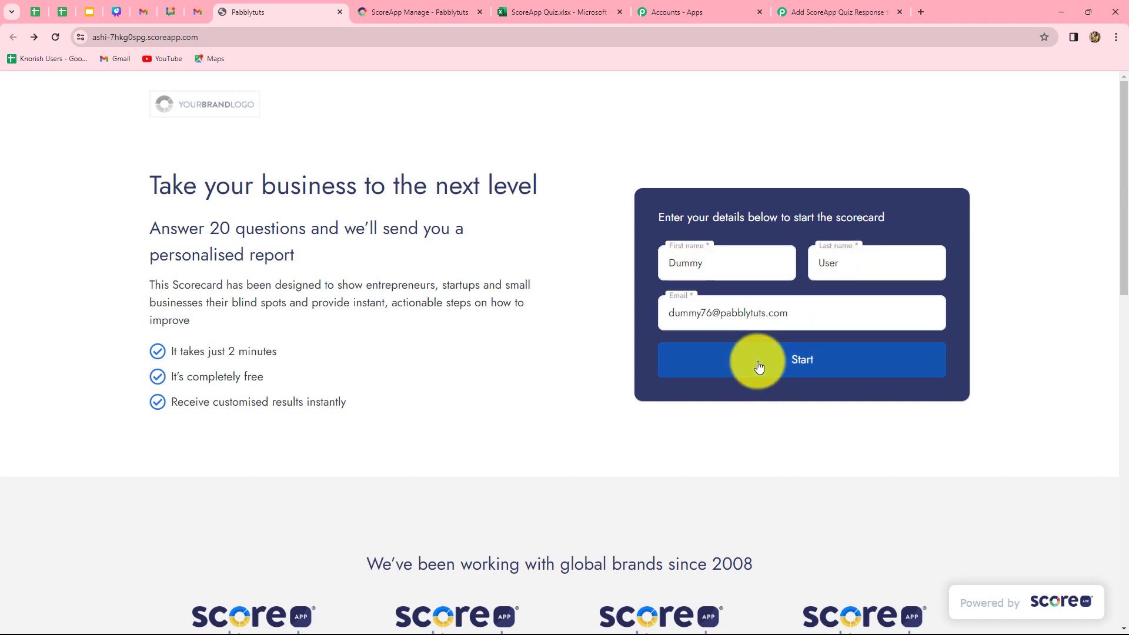
left_click(758, 366)
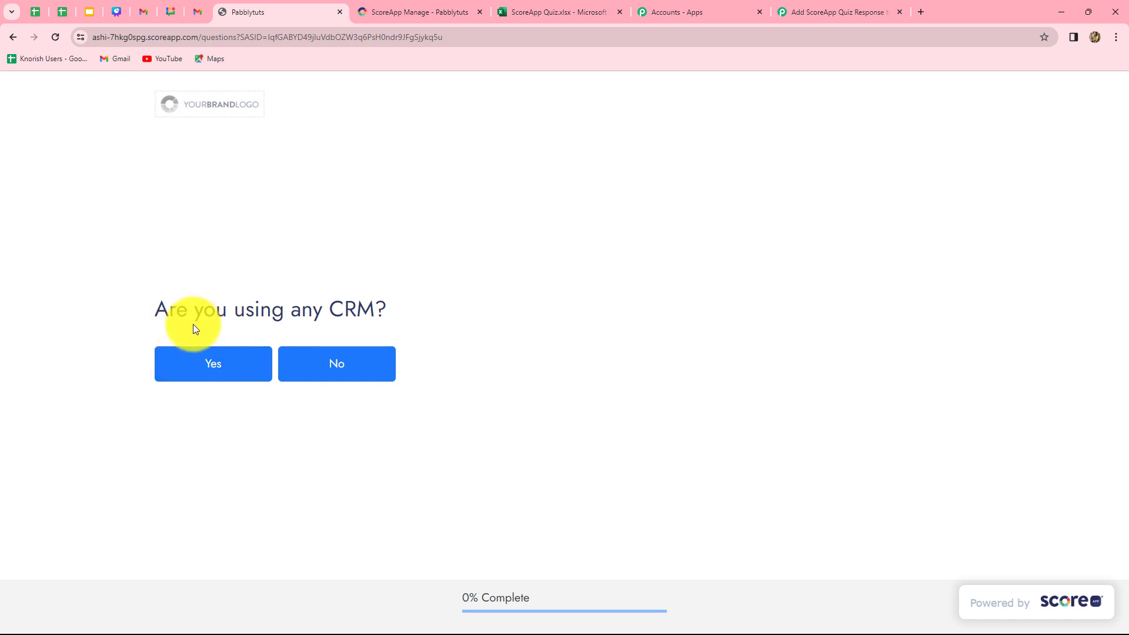
Answer Yes to "Are you using any CRM?" and No to "Are you Satisfied with it?", and check row 3 of the ScoreApp Quiz workbook
left_click(219, 365)
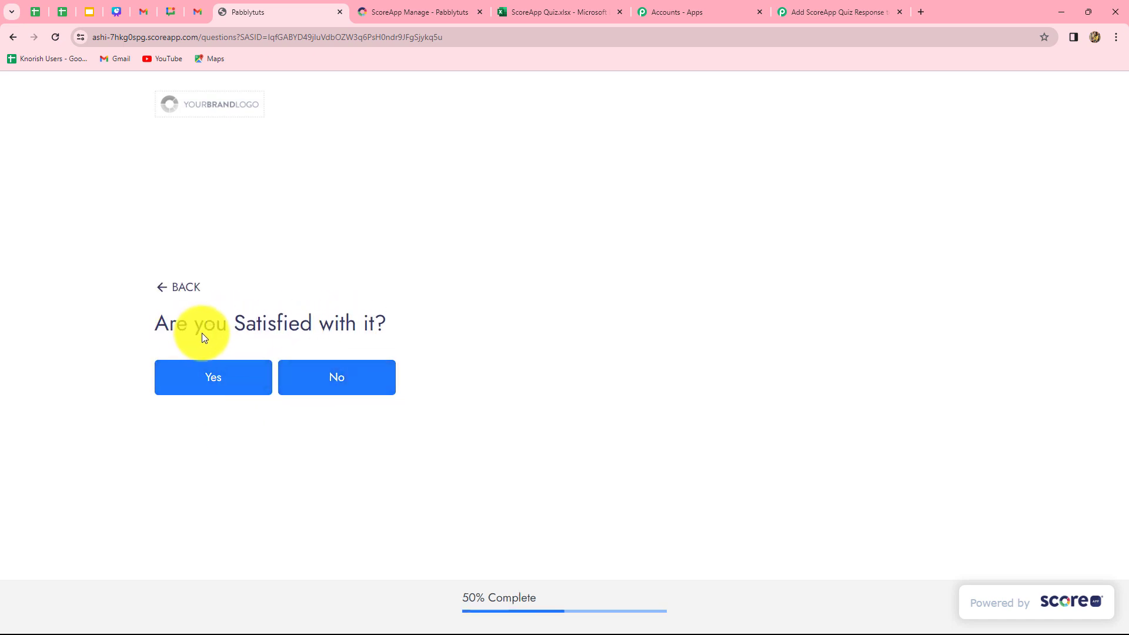
left_click(321, 378)
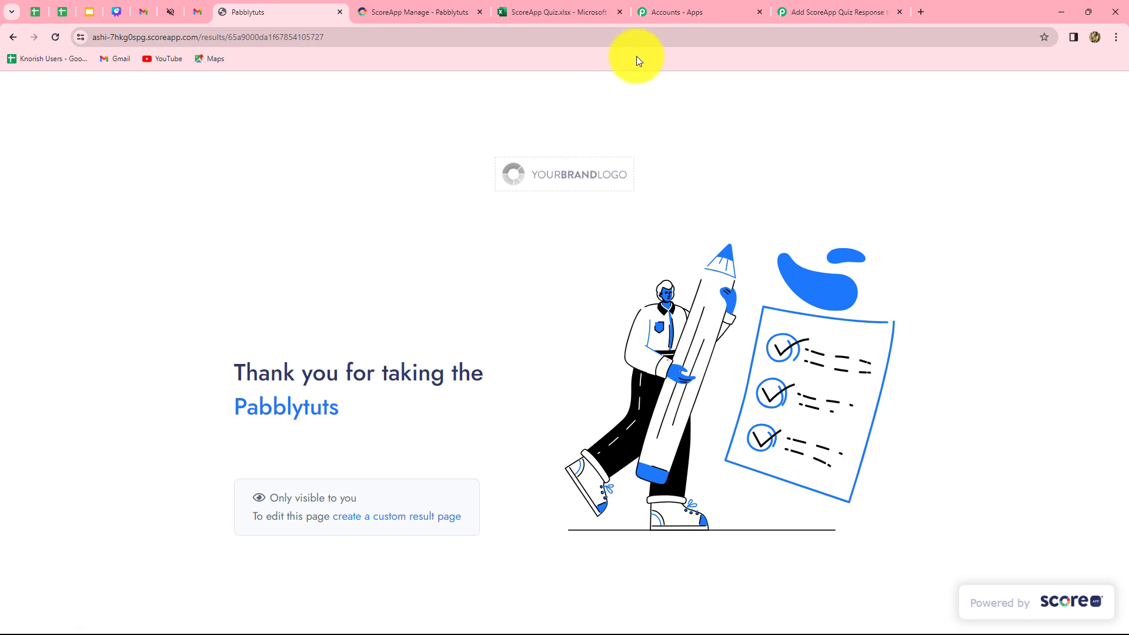
left_click(576, 12)
left_click(125, 235)
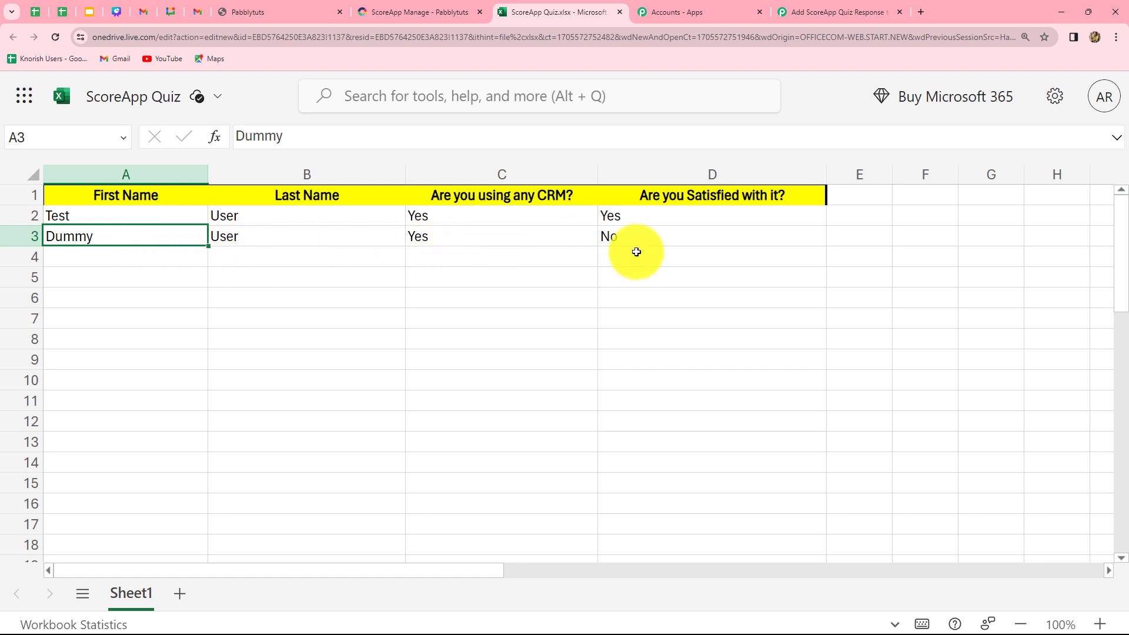
Switch to the Pabbly Connect workflow and collapse the Microsoft Excel Add Row To Worksheet action
left_click(848, 13)
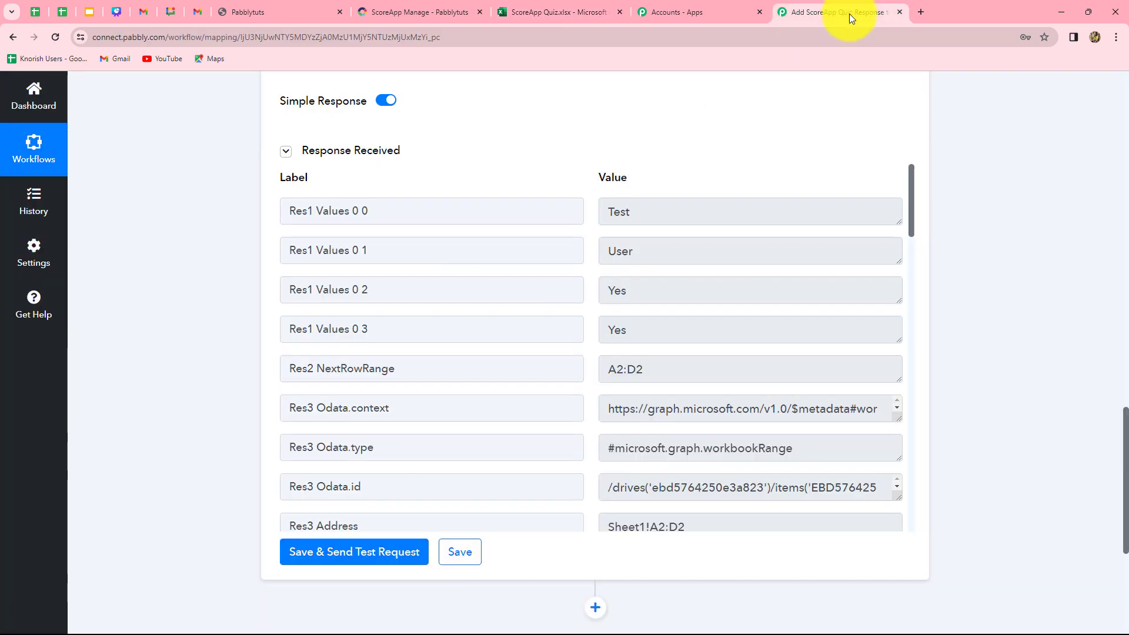
scroll(1074, 342, "up", 20)
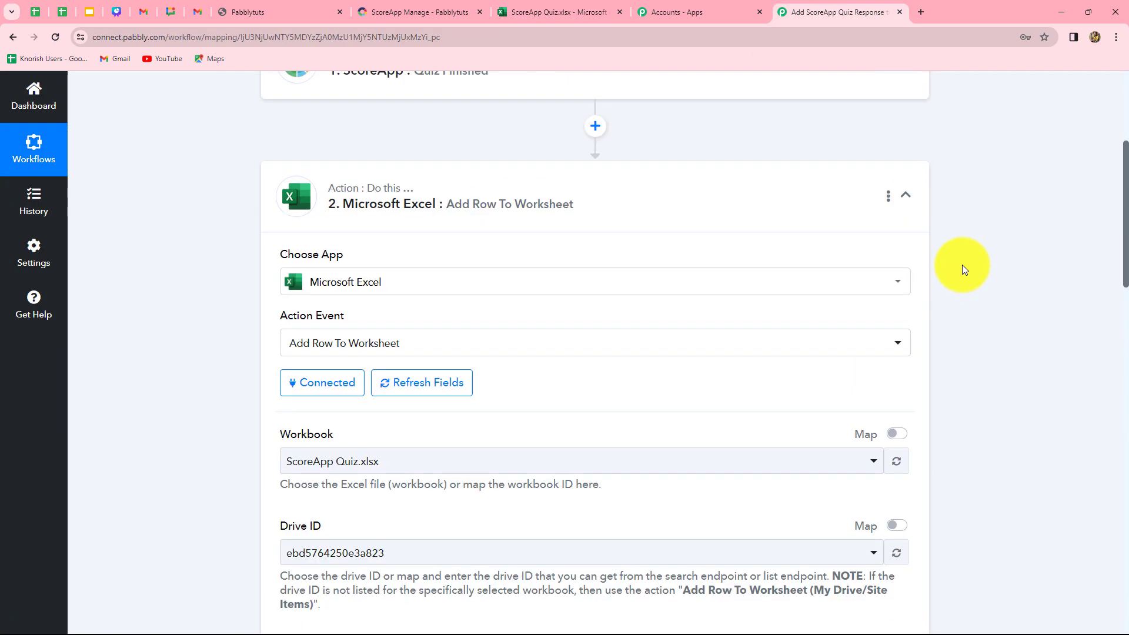
left_click(904, 392)
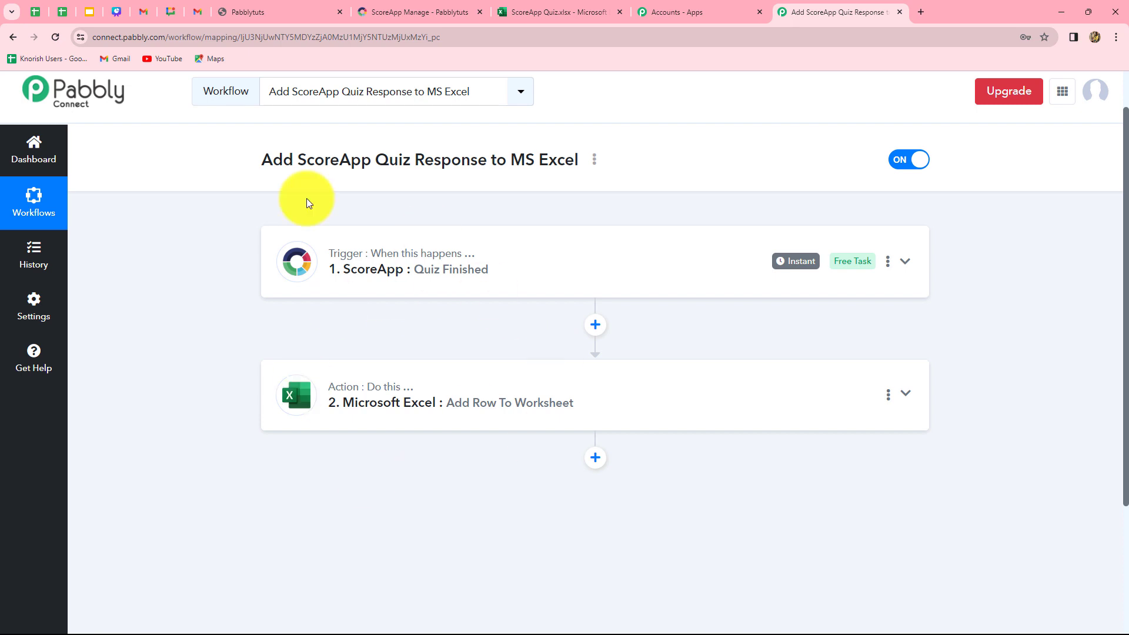